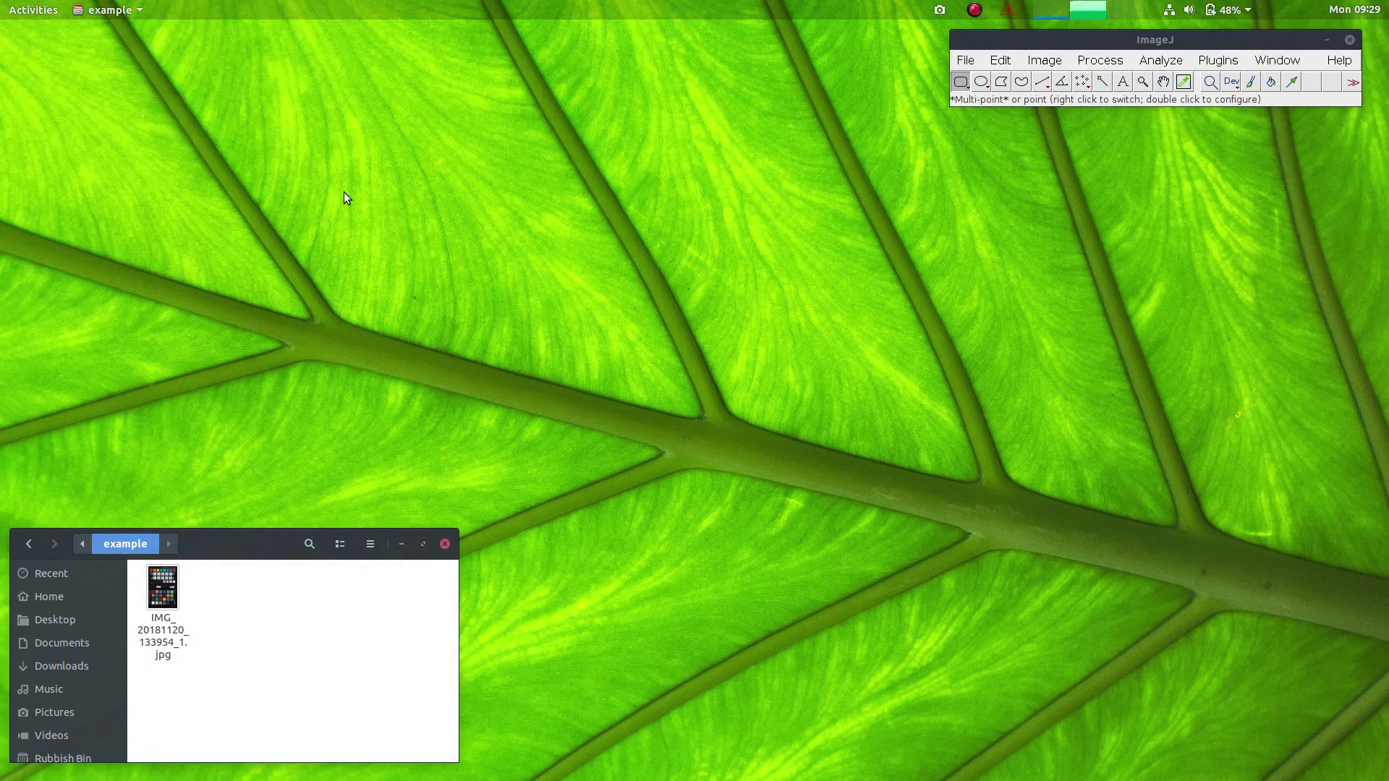
pyautogui.doubleClick(165, 585)
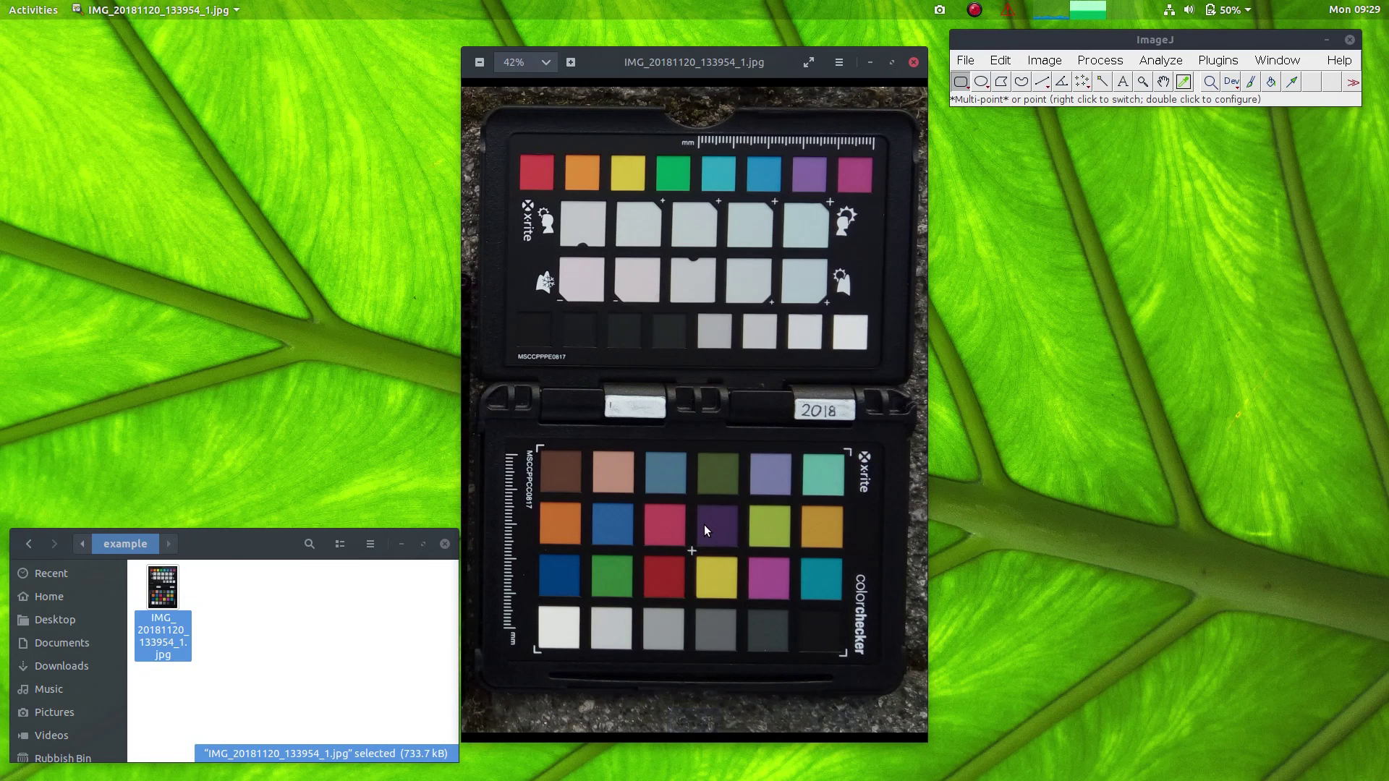
pyautogui.click(914, 63)
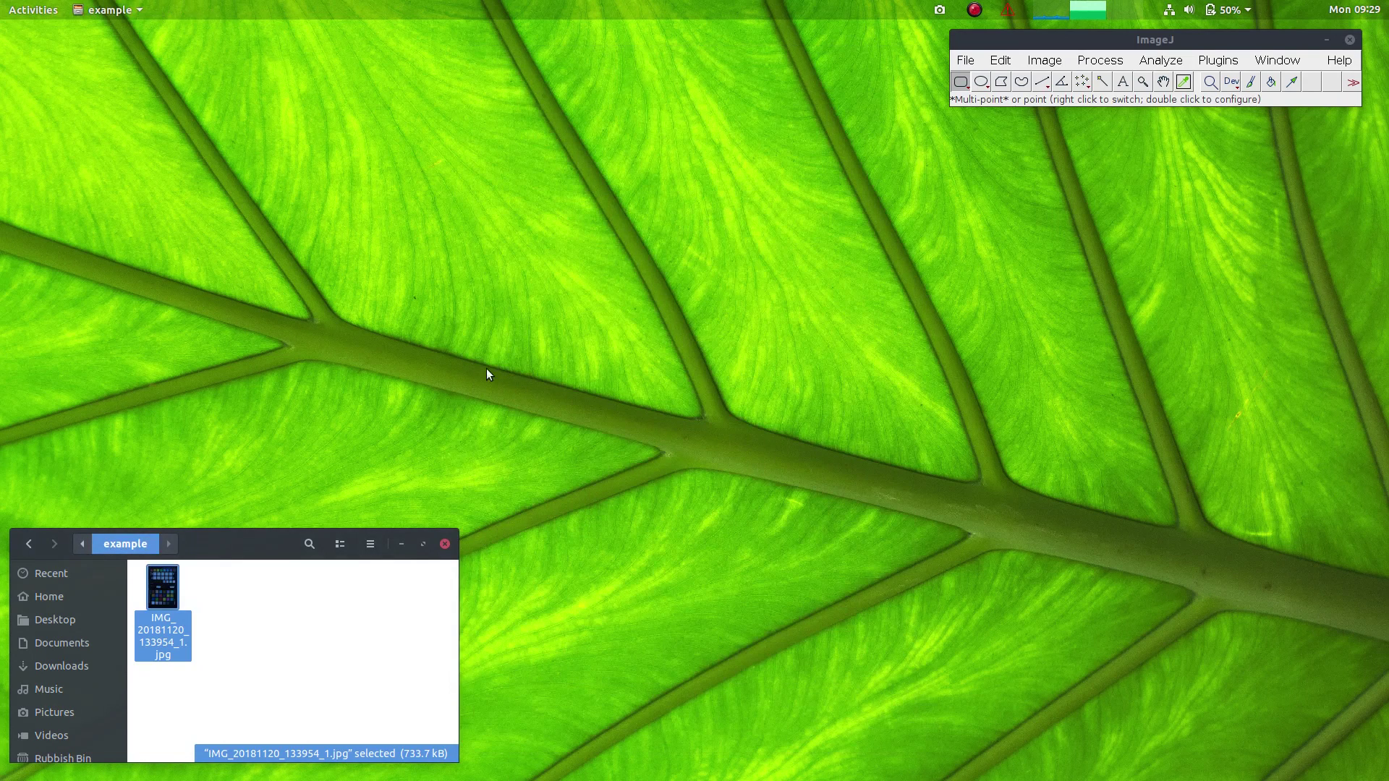
# Bring ImageJ forward and launch Generate Multispectral Image from the Multispectral Imaging plugins
pyautogui.click(360, 622)
pyautogui.click(1186, 42)
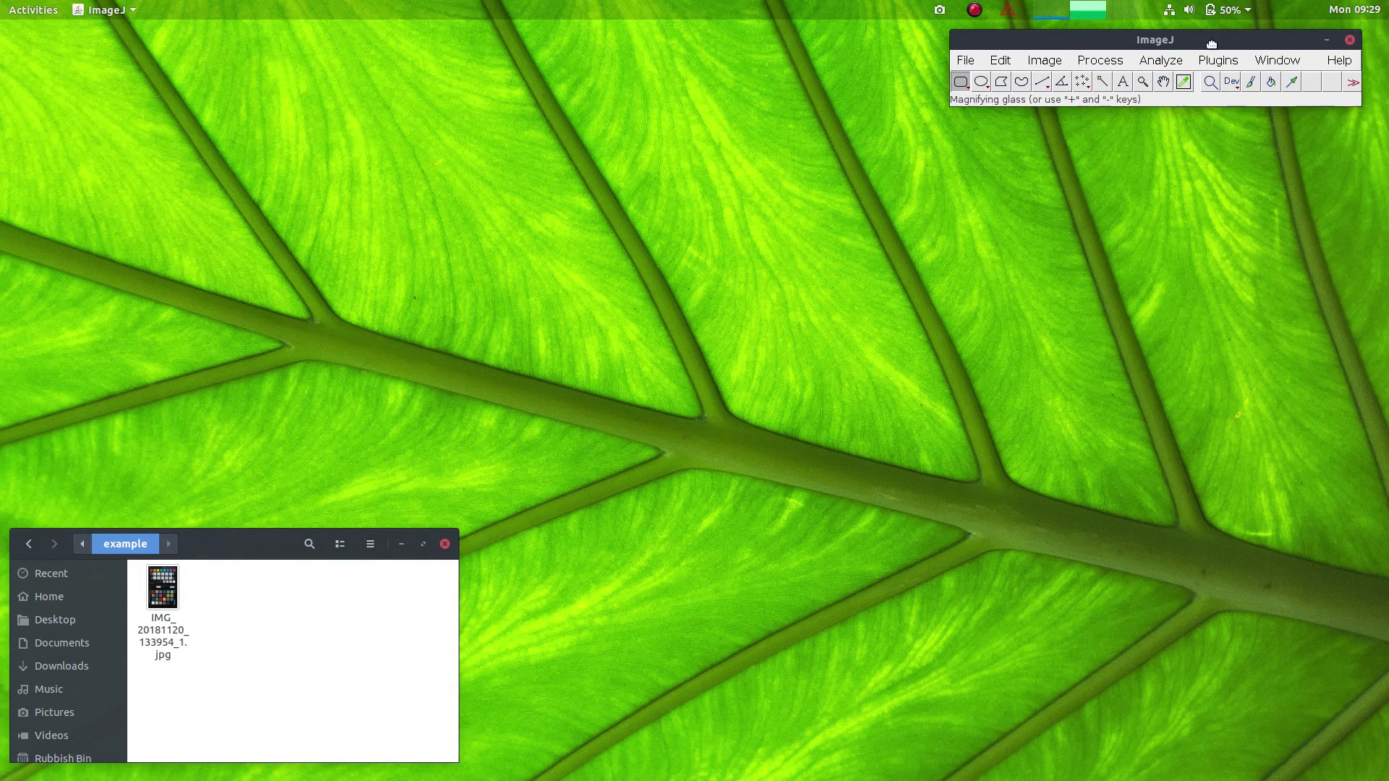
pyautogui.click(1215, 61)
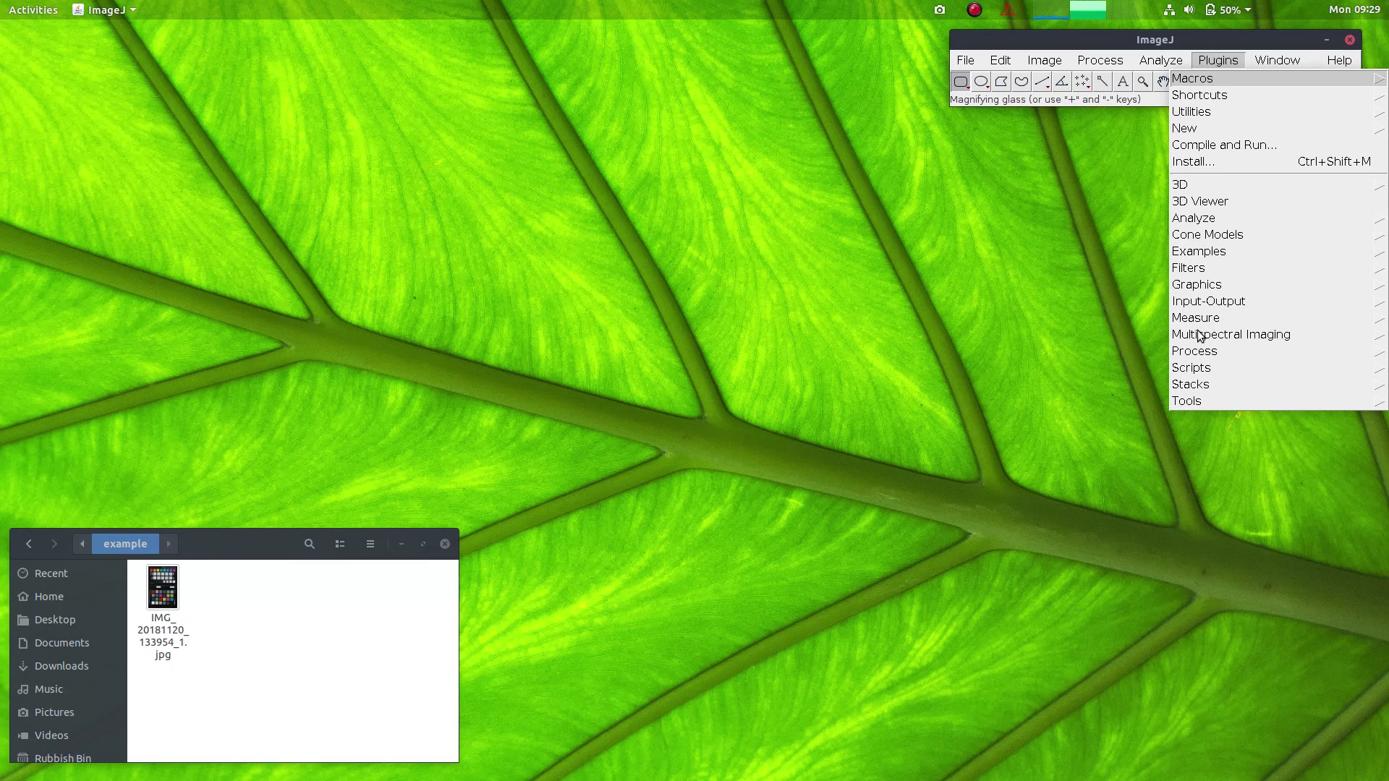
pyautogui.moveTo(1201, 338)
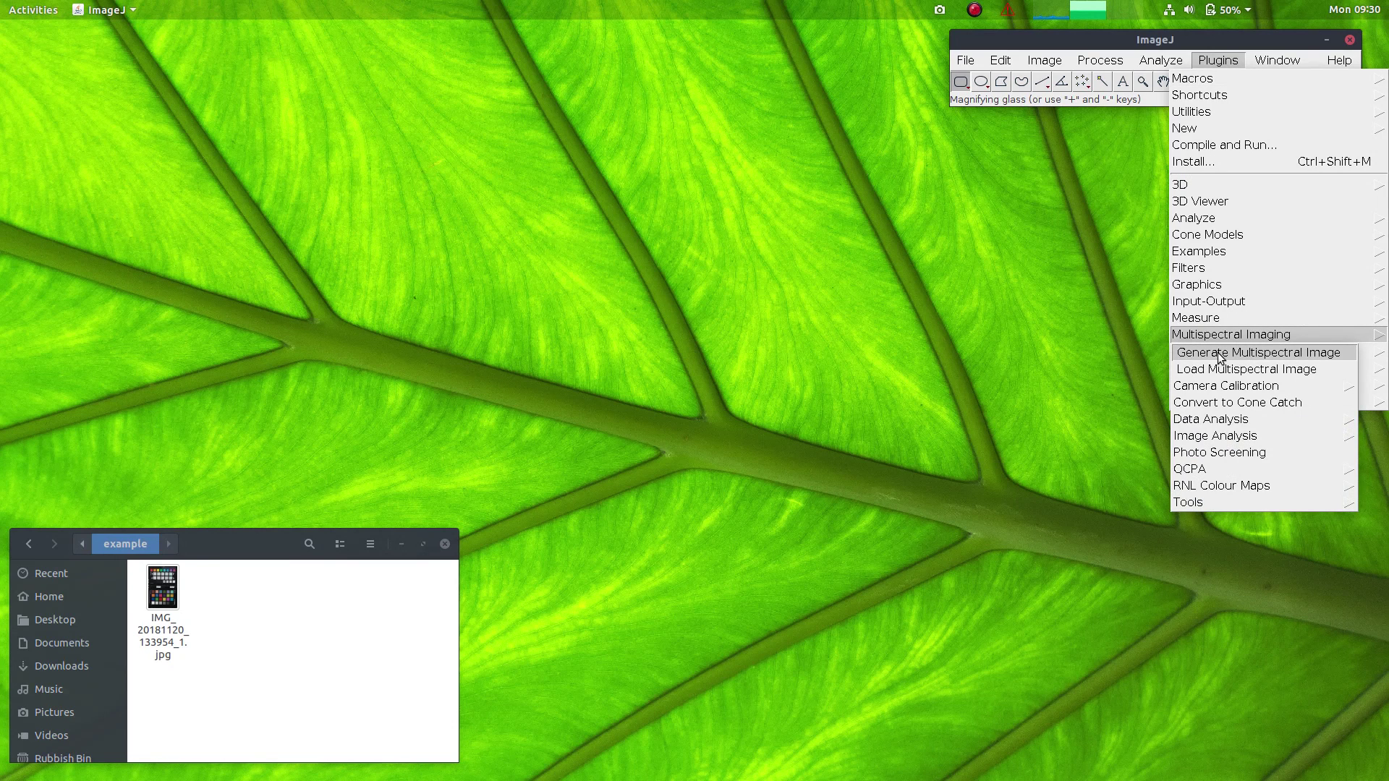
pyautogui.click(1221, 355)
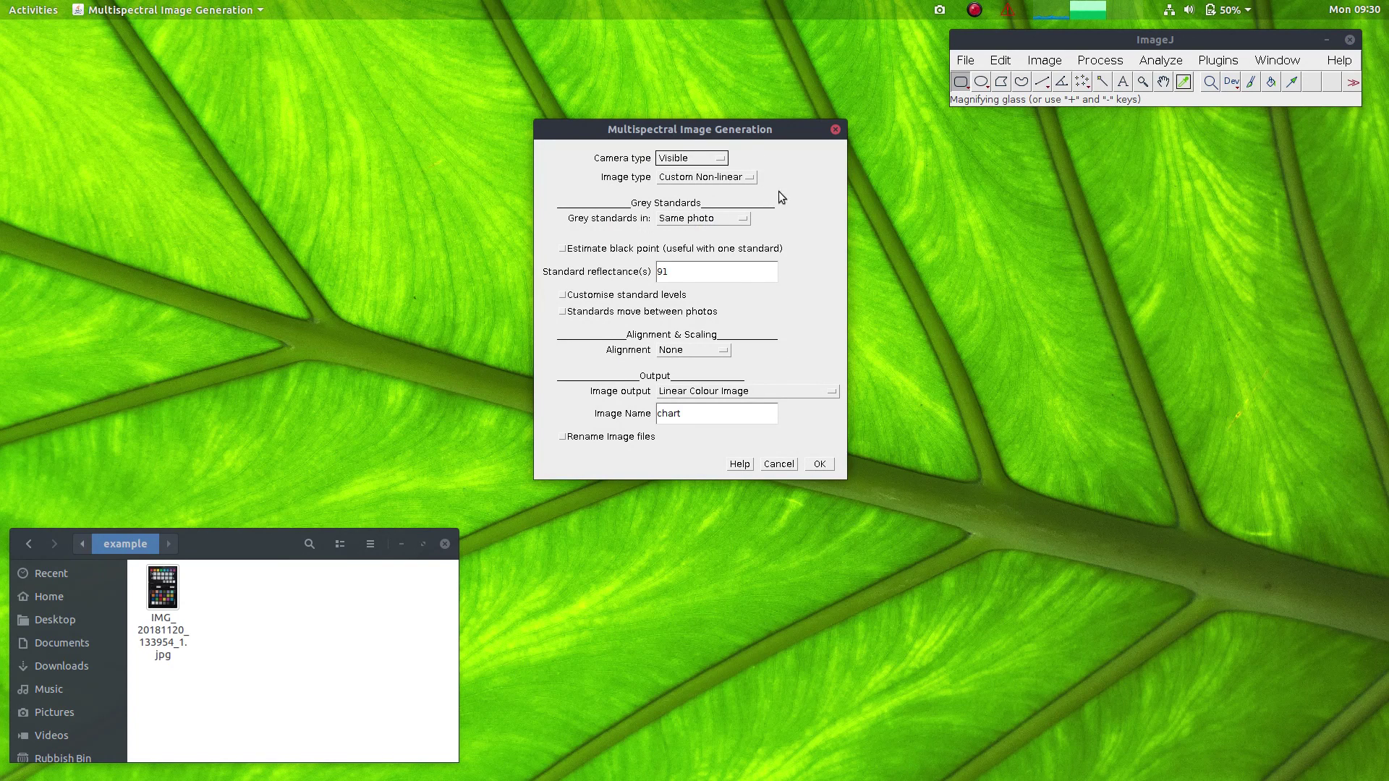
# Choose Visible camera, Custom Non-linear image and Linear Colour Image output named chart, then confirm
pyautogui.click(685, 164)
pyautogui.click(687, 167)
pyautogui.click(702, 179)
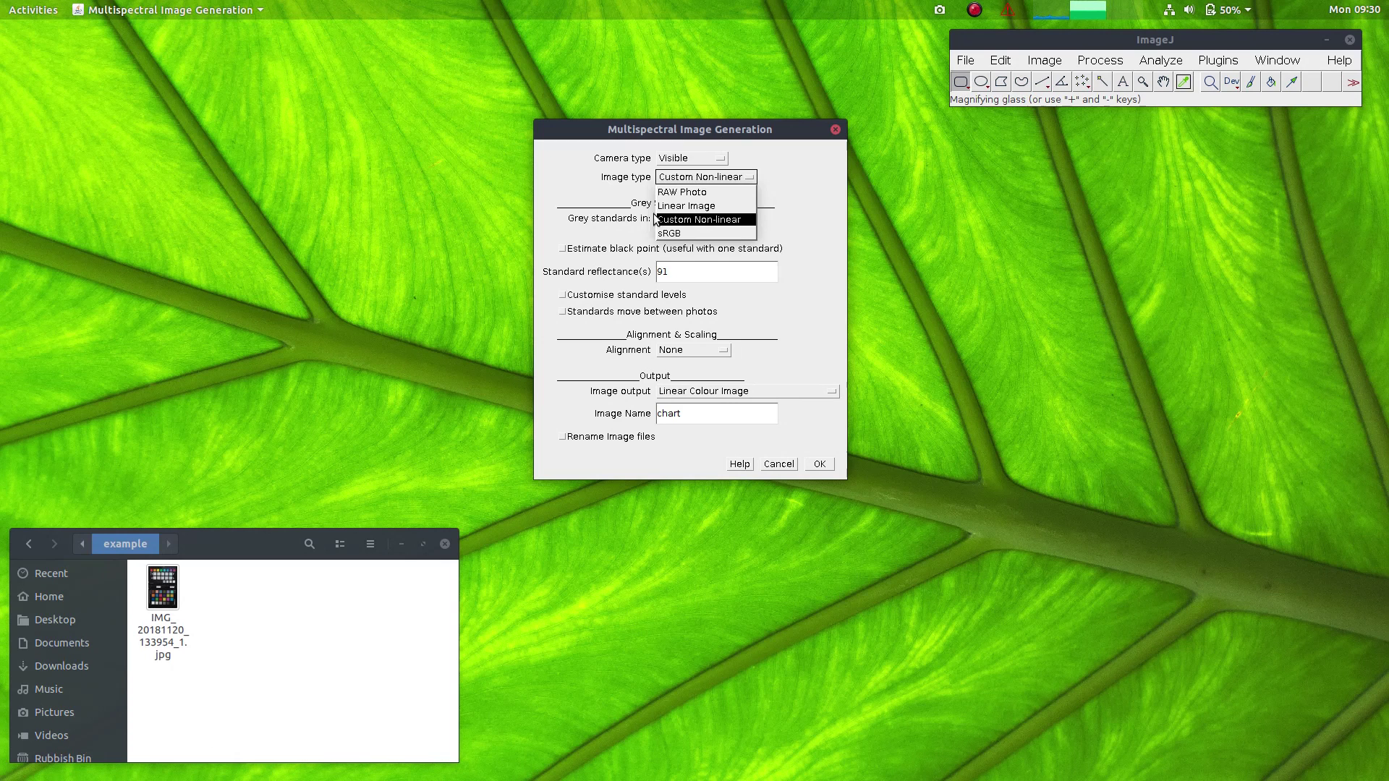
pyautogui.click(696, 219)
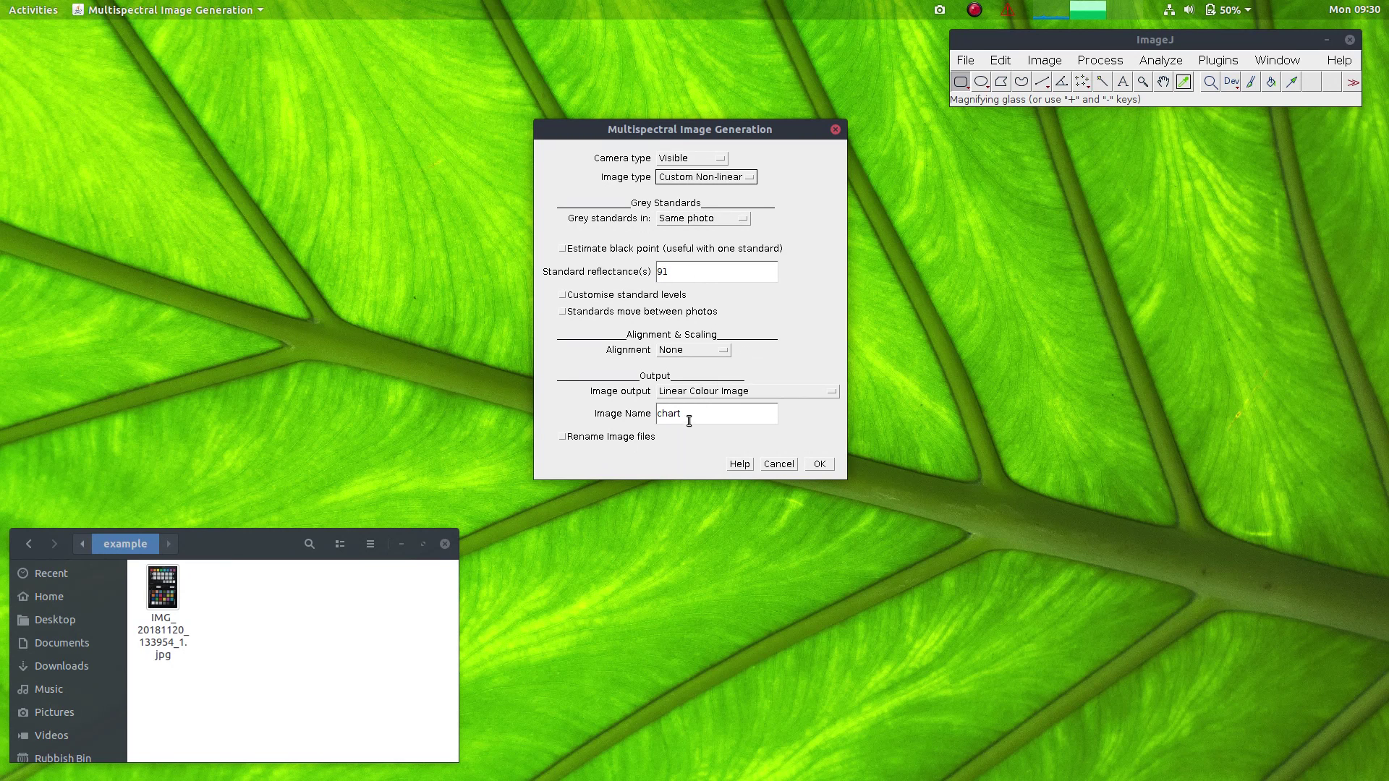
pyautogui.click(715, 395)
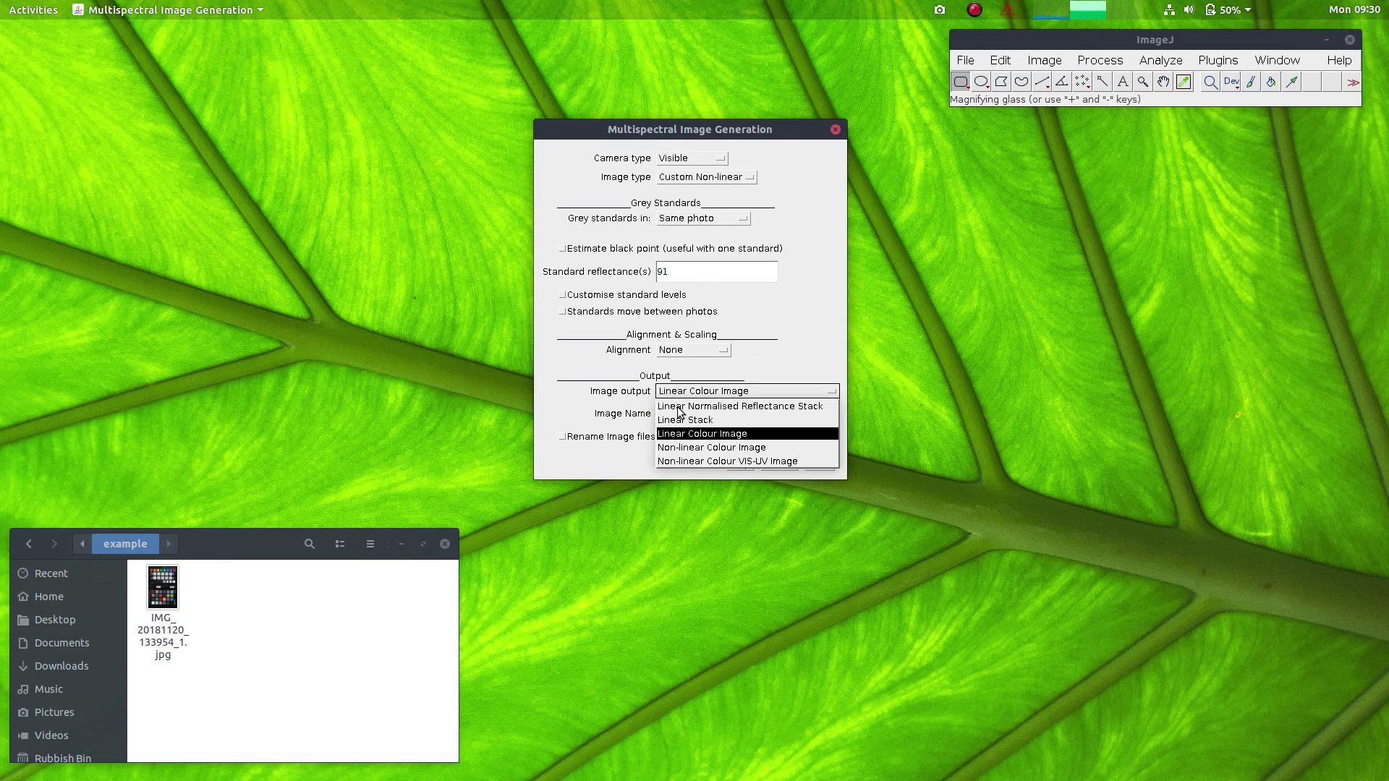
pyautogui.click(739, 406)
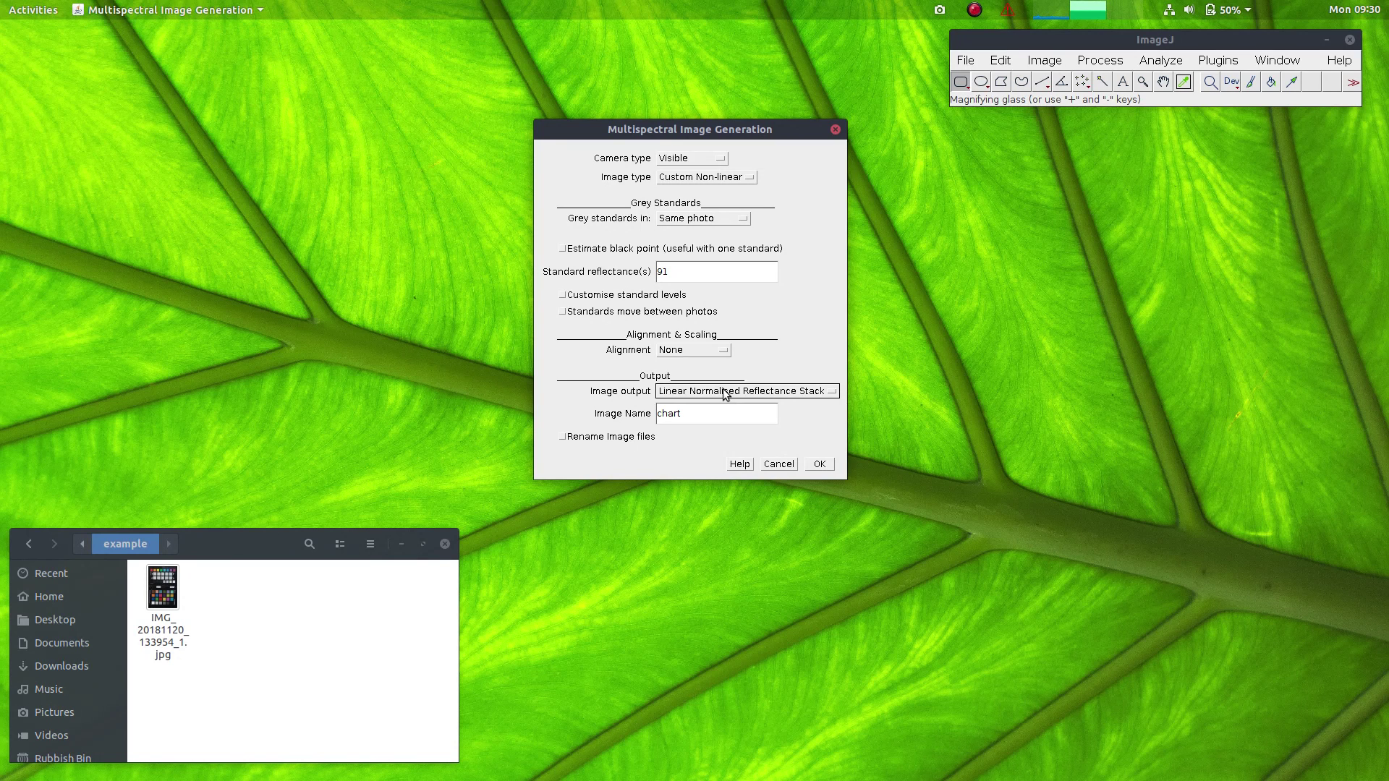
pyautogui.click(724, 395)
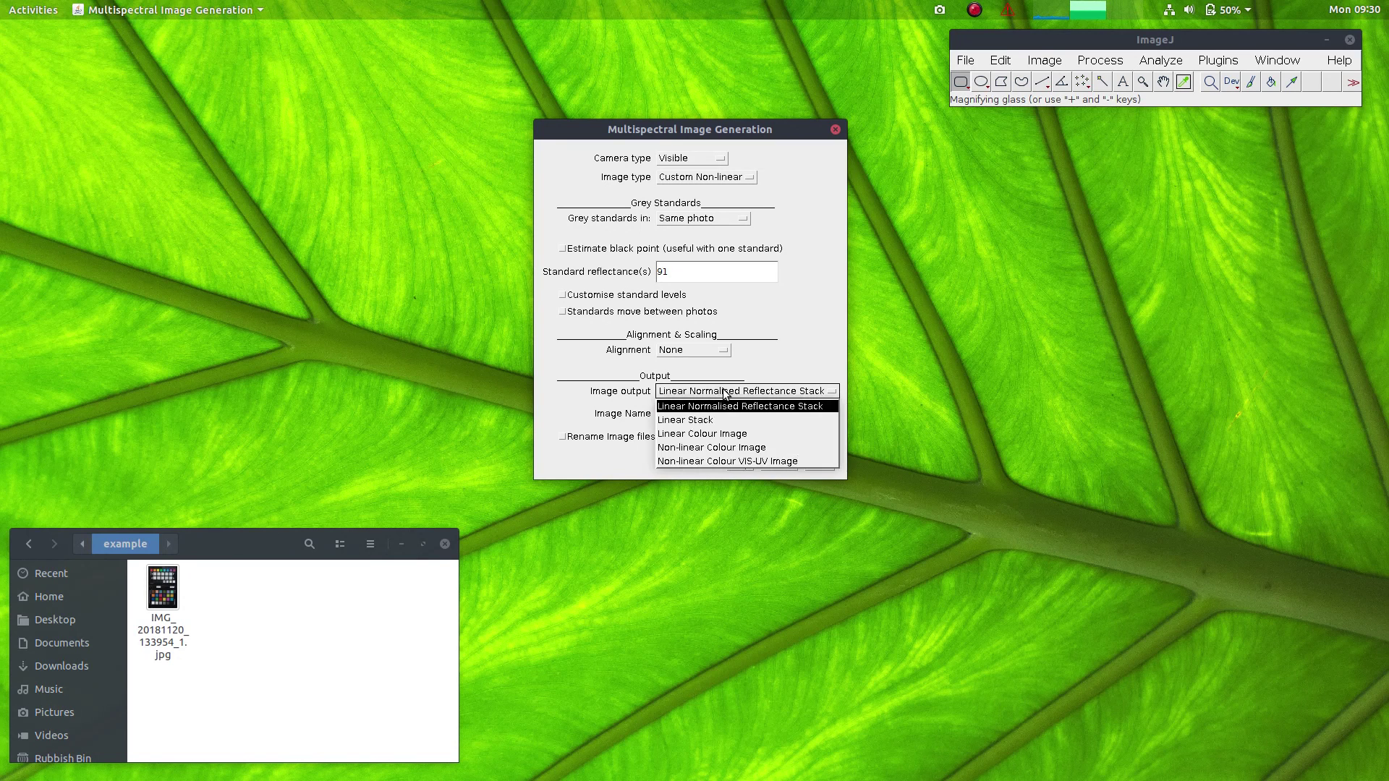
pyautogui.click(705, 435)
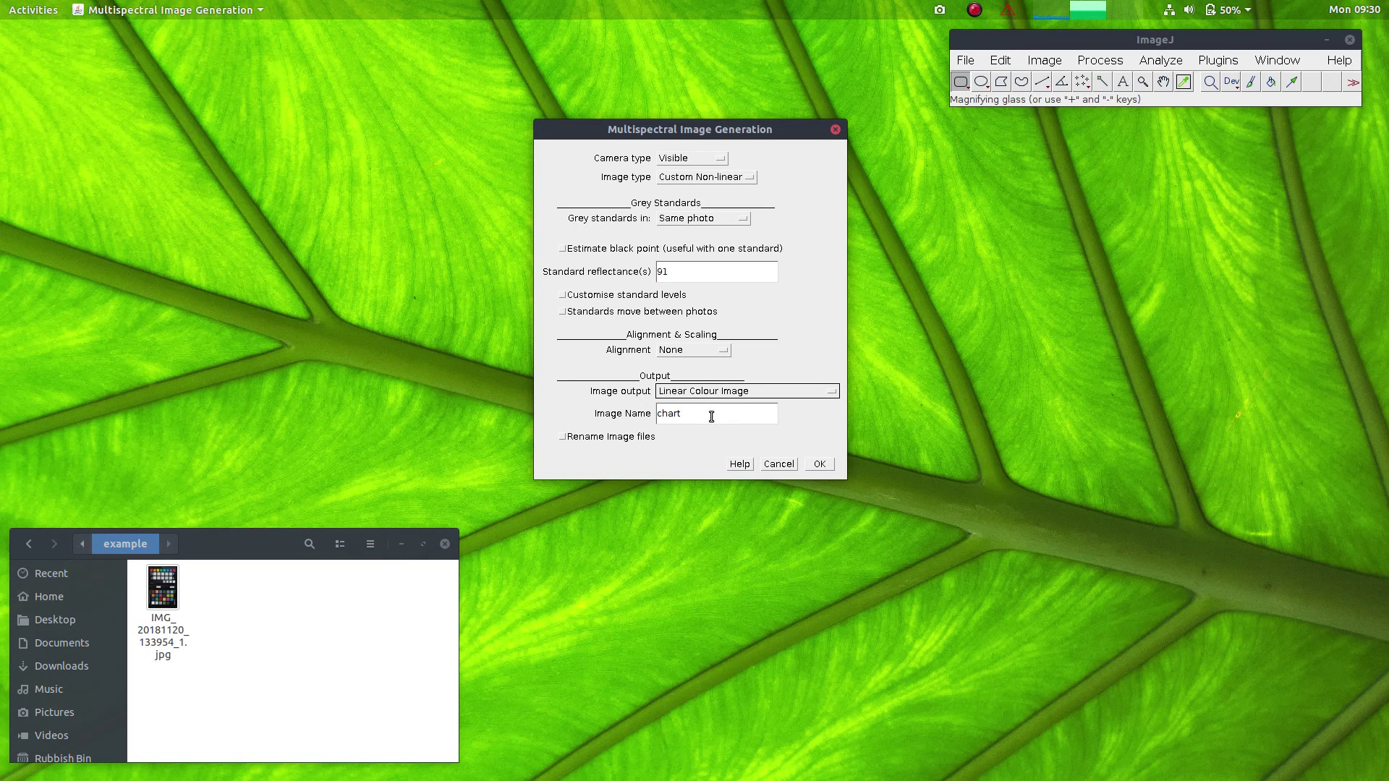
pyautogui.click(822, 465)
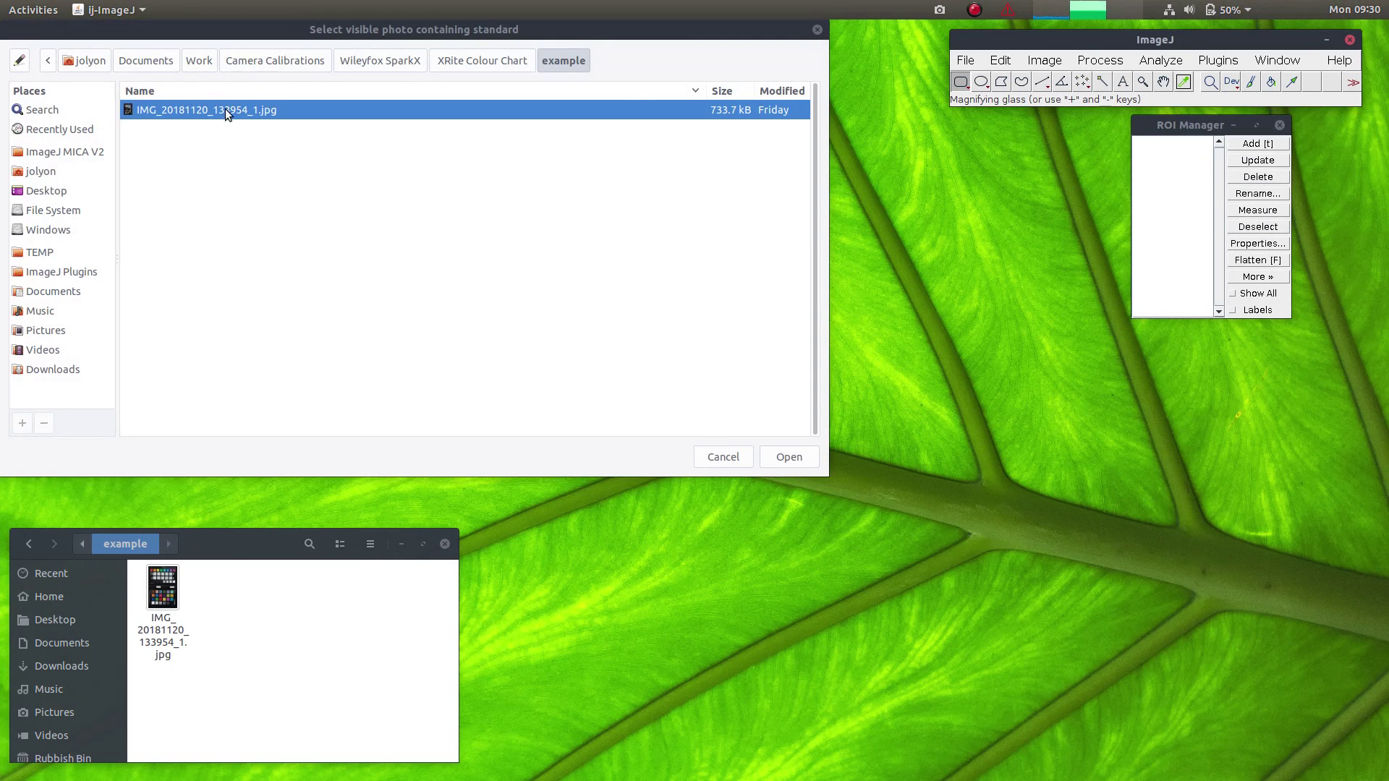
# Use the colour chart photo as the standard with the Wileyfox SparkX linearity model
pyautogui.doubleClick(224, 109)
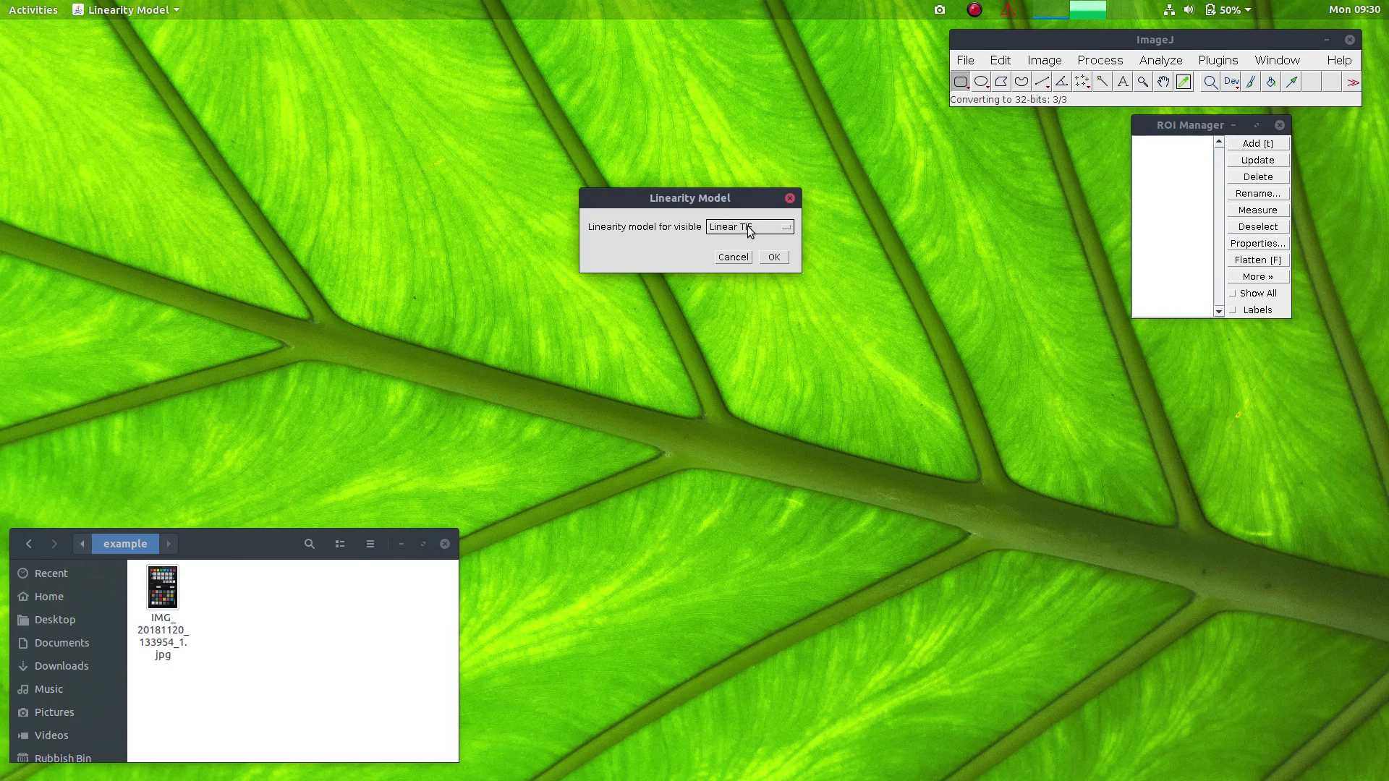
pyautogui.click(749, 229)
pyautogui.click(745, 270)
pyautogui.click(774, 258)
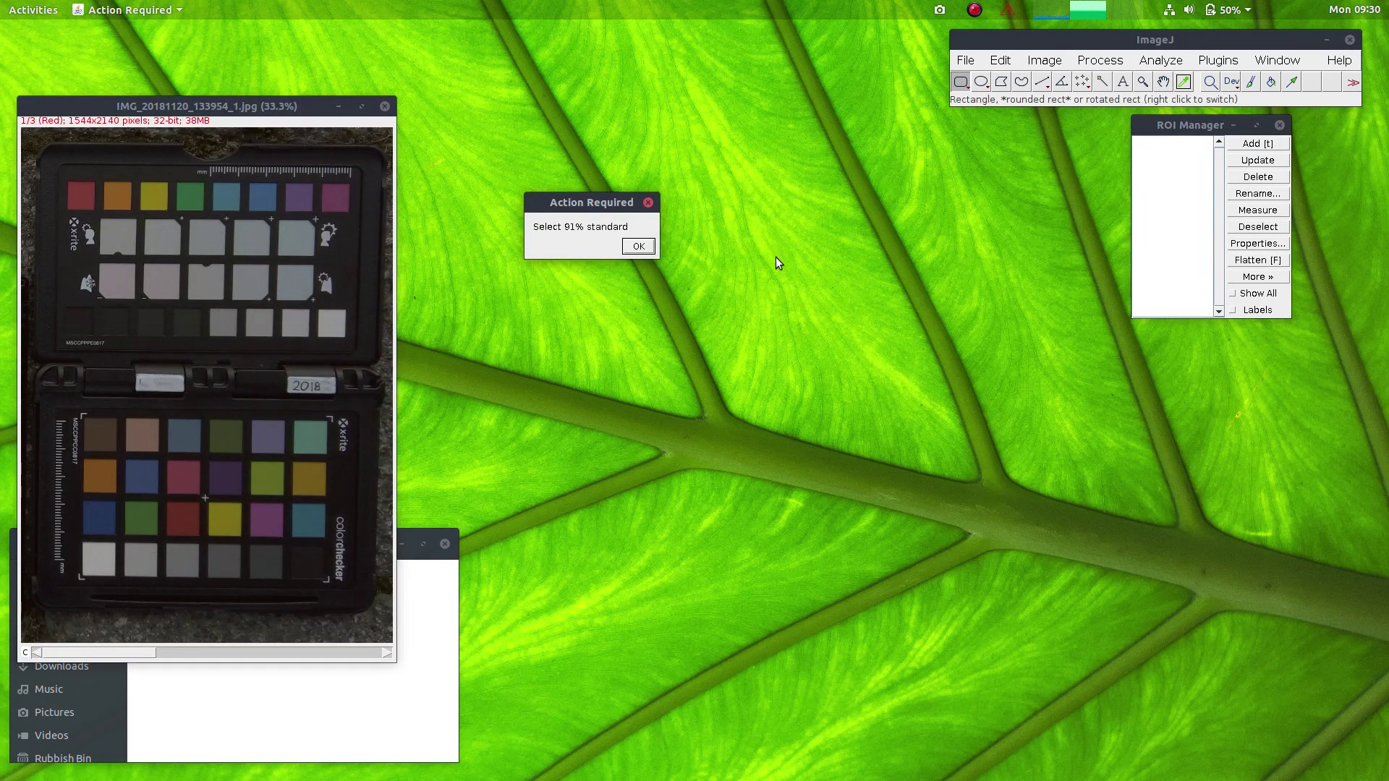
# Outline the white bottom-left patch as the 91% standard and confirm it
pyautogui.moveTo(87, 546); pyautogui.dragTo(115, 576)
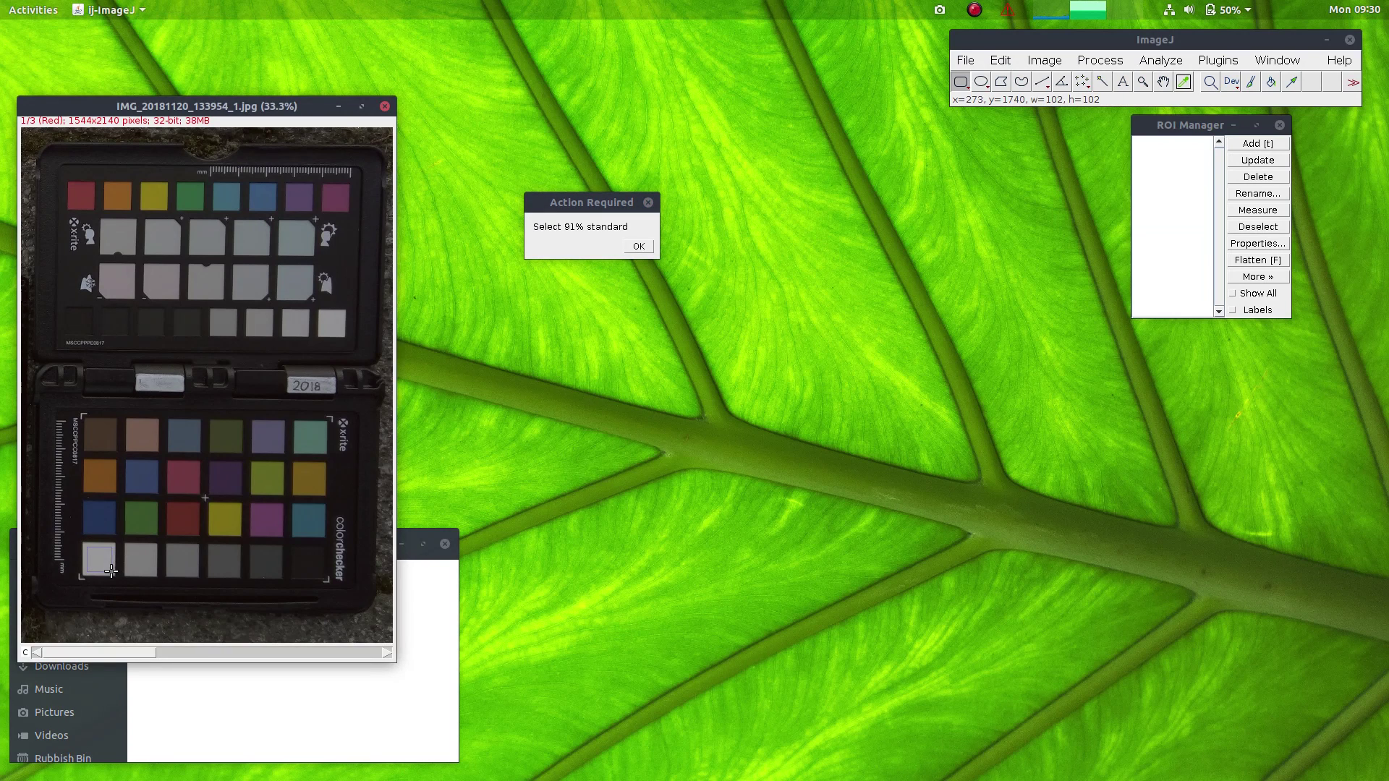
pyautogui.click(638, 247)
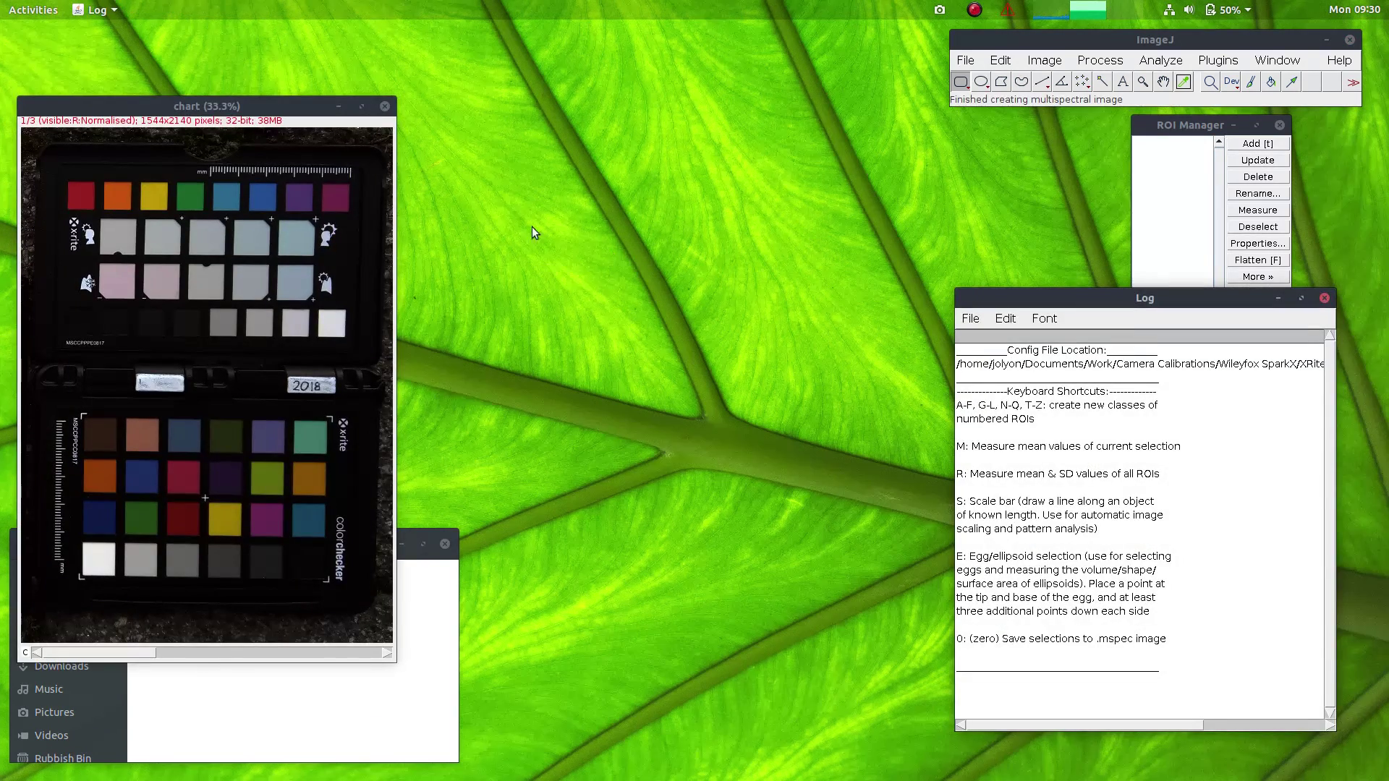
pyautogui.moveTo(208, 101); pyautogui.dragTo(393, 59)
# Zoom and resize the chart window so the full 24-patch ColorChecker is visible
pyautogui.scroll(3, 310, 411)
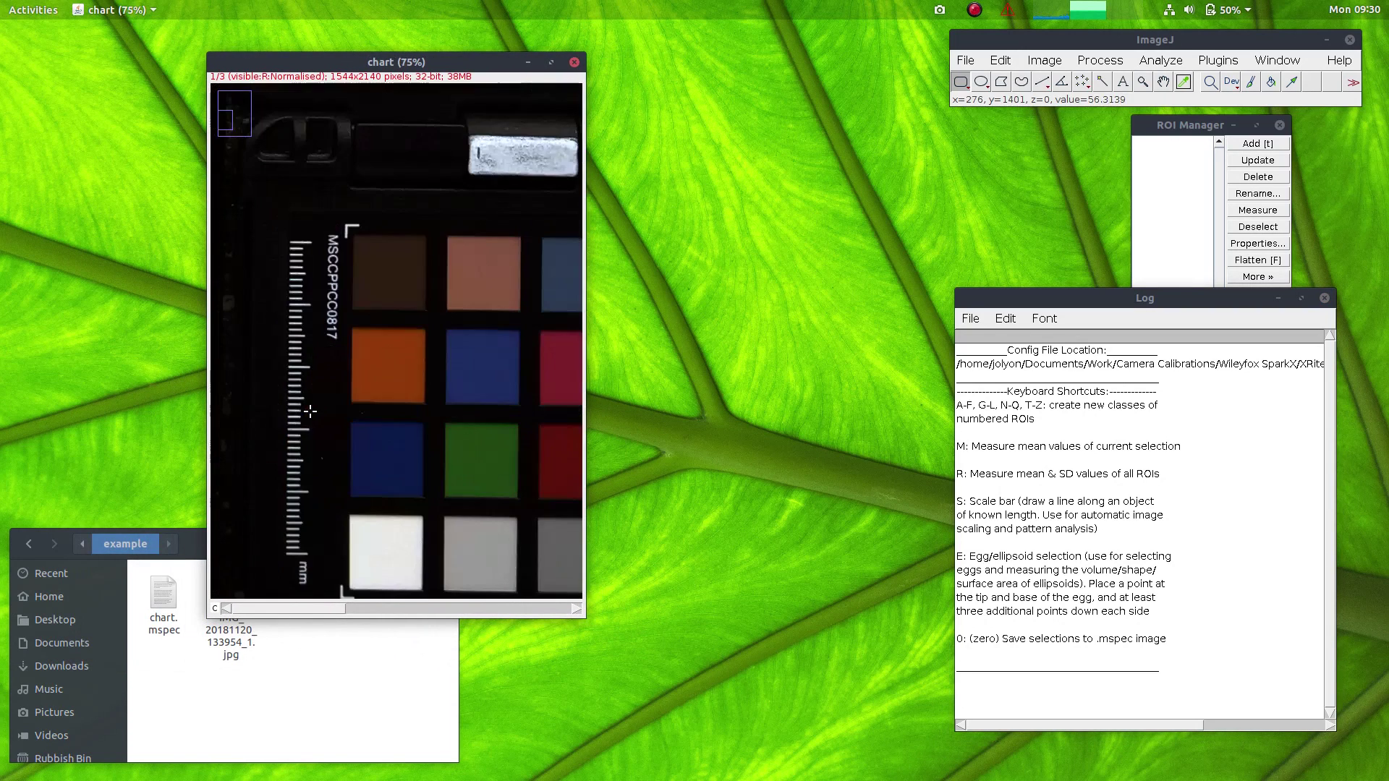
pyautogui.moveTo(578, 617); pyautogui.dragTo(1015, 682)
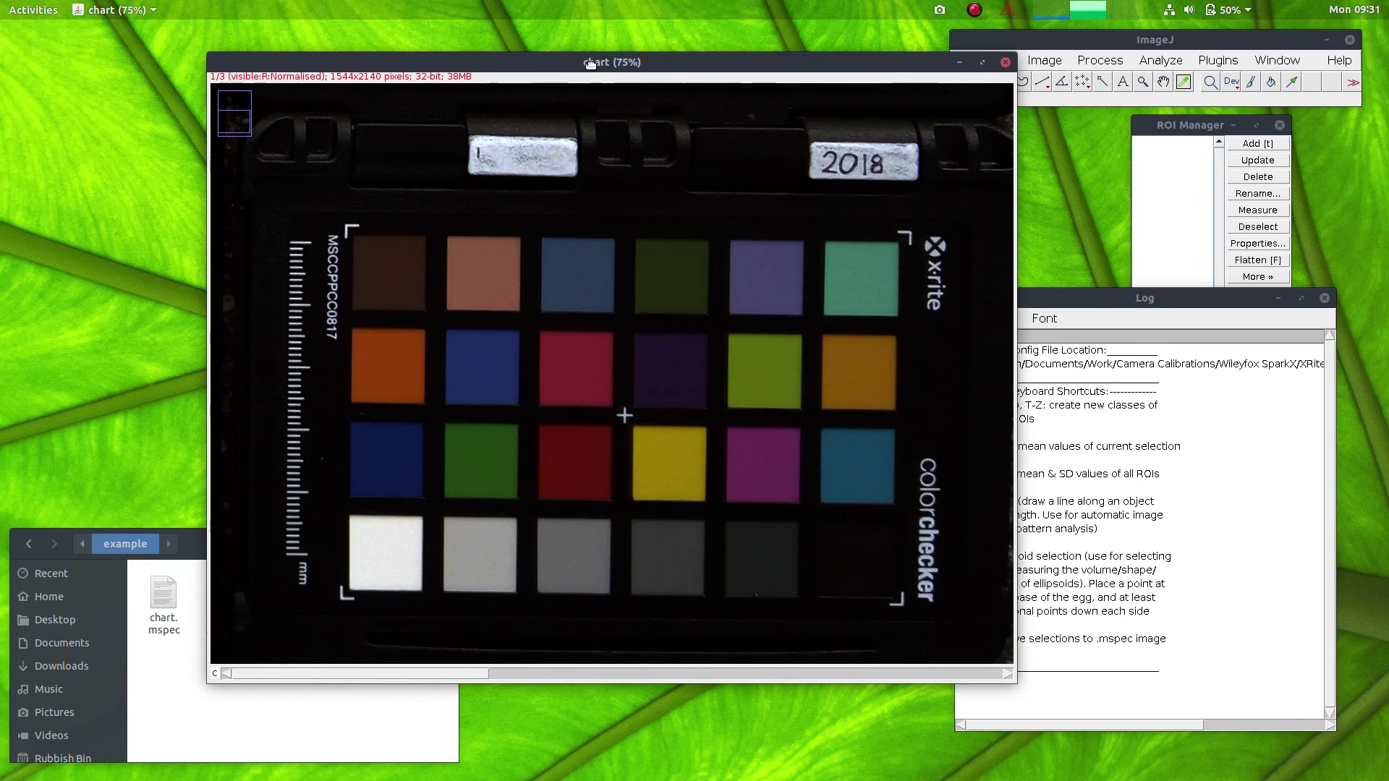
pyautogui.moveTo(572, 62); pyautogui.dragTo(494, 68)
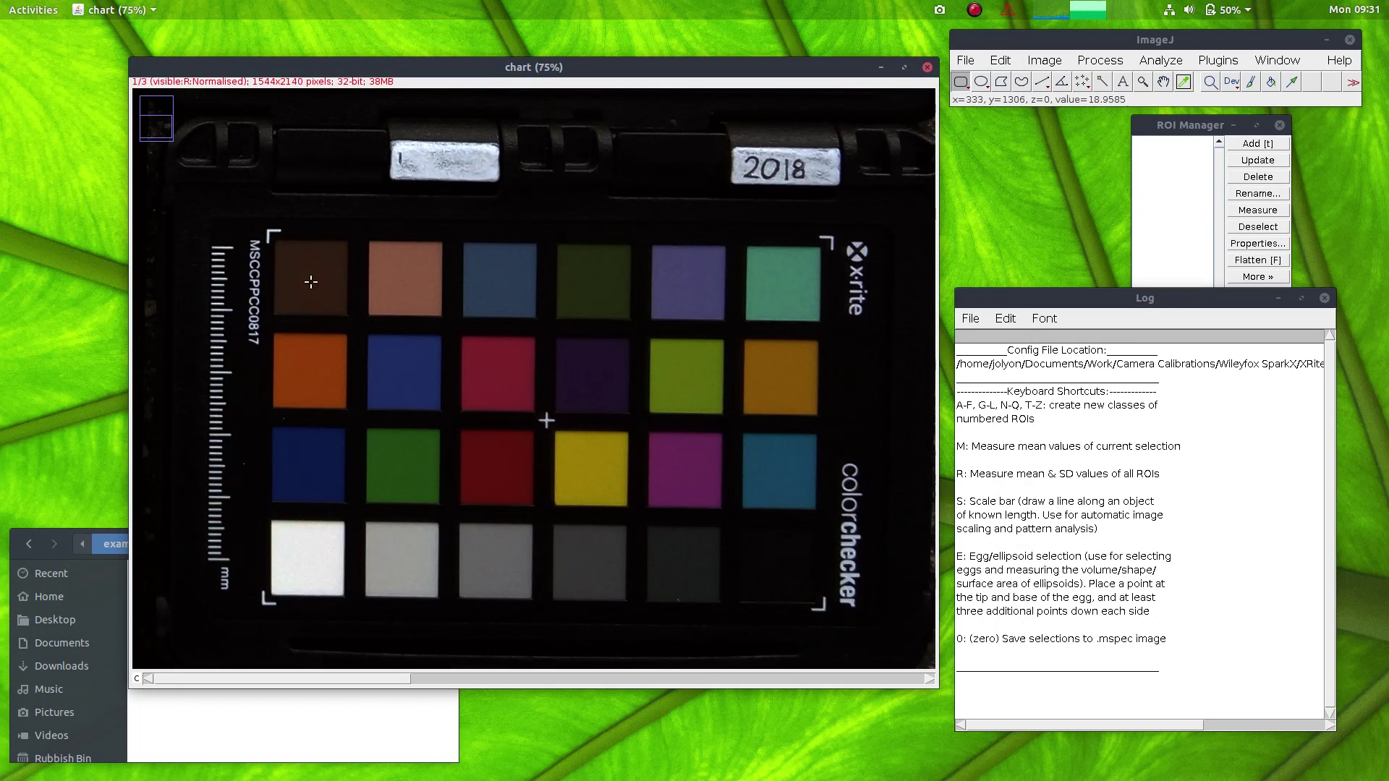
# Bring up the Camera Calibration submenu under Multispectral Imaging
pyautogui.click(1221, 60)
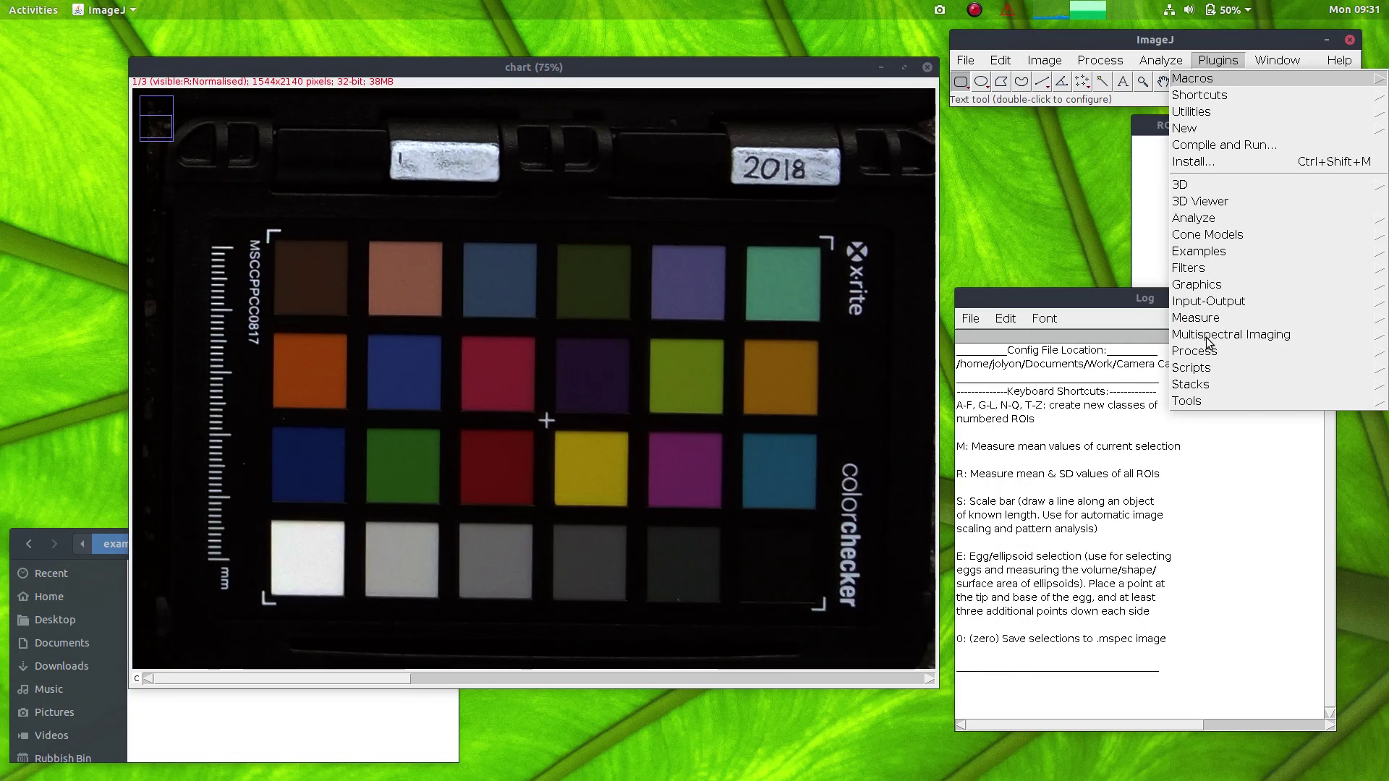
pyautogui.moveTo(1206, 338)
pyautogui.moveTo(1223, 390)
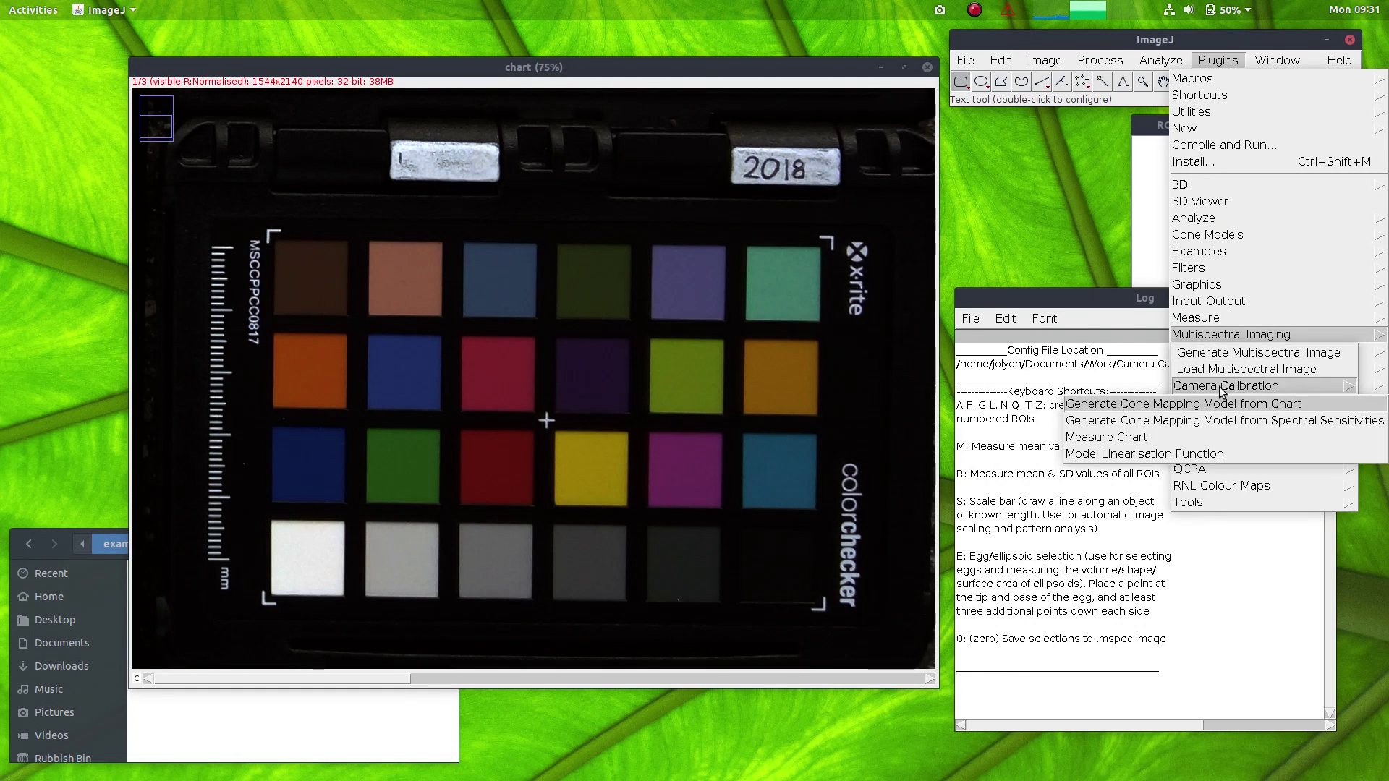
# Start chart measurement, edit the Columns value and confirm the chart calibration settings
pyautogui.click(1116, 438)
pyautogui.moveTo(713, 154); pyautogui.dragTo(1115, 212)
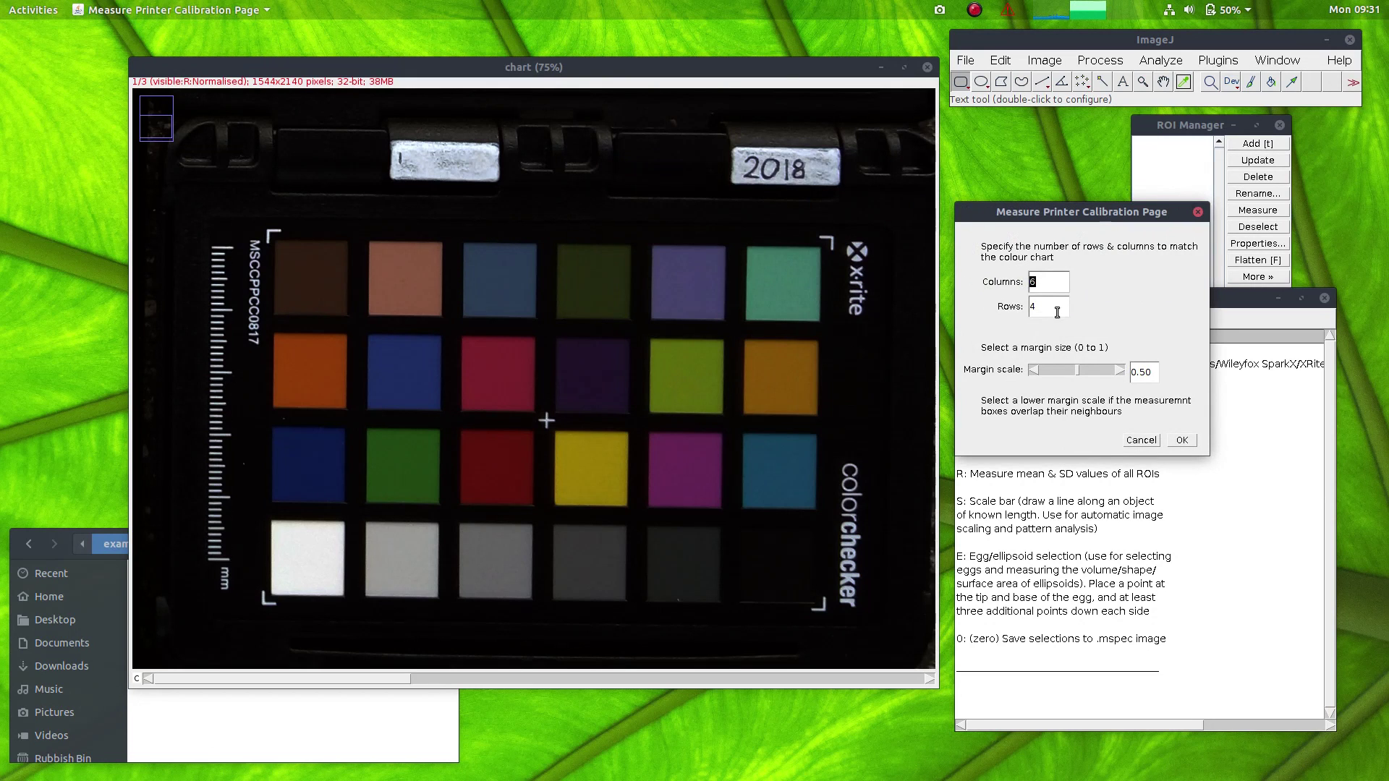
pyautogui.click(1051, 278)
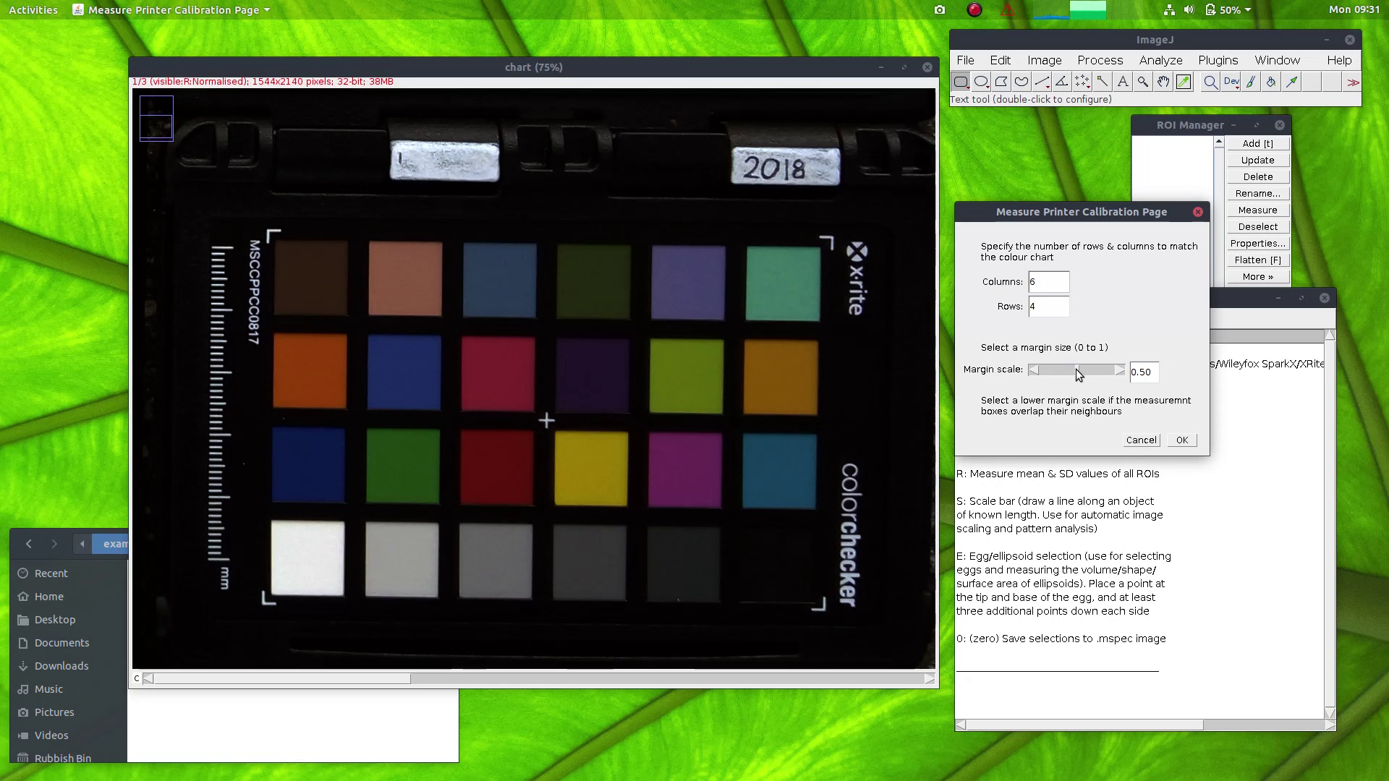
pyautogui.click(1182, 441)
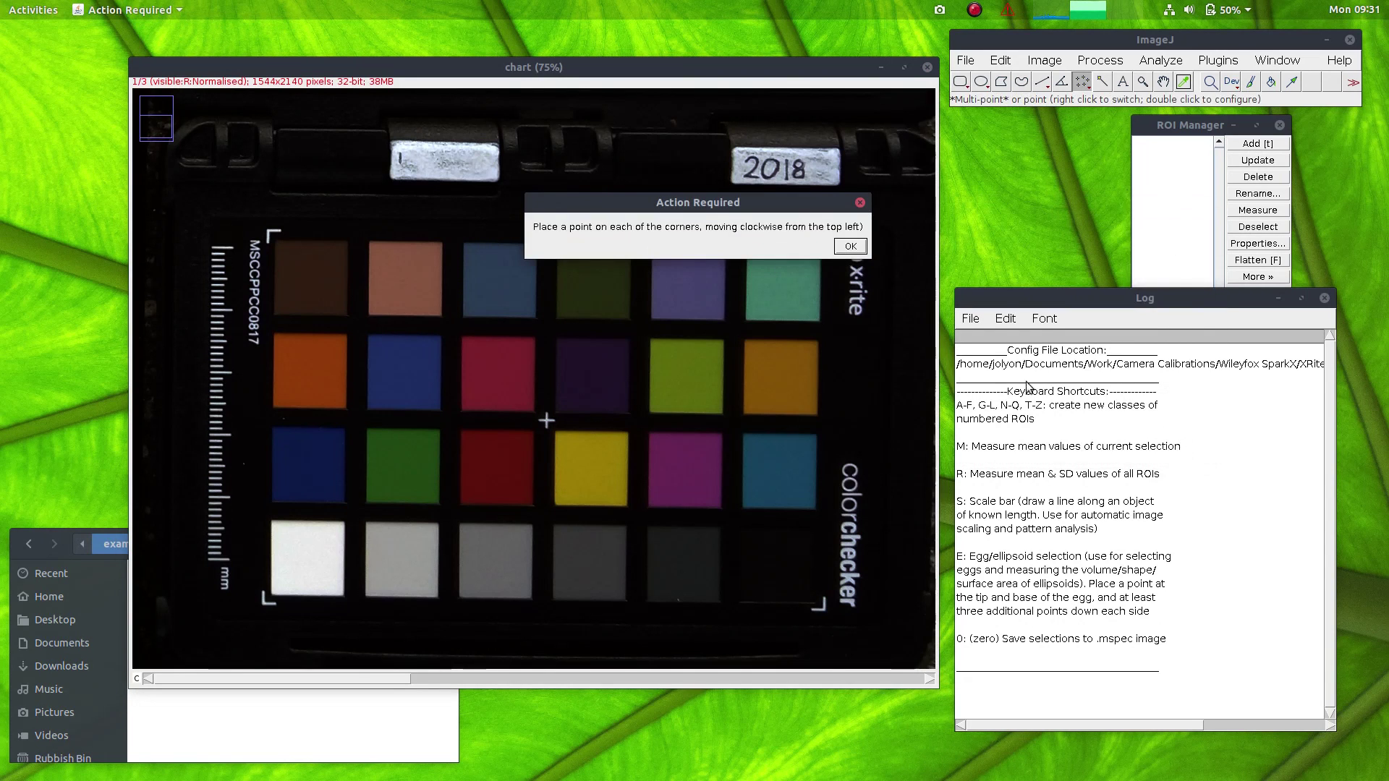
# Place points on the chart's four corners clockwise from top left, nudging the first
pyautogui.moveTo(683, 206); pyautogui.dragTo(1121, 171)
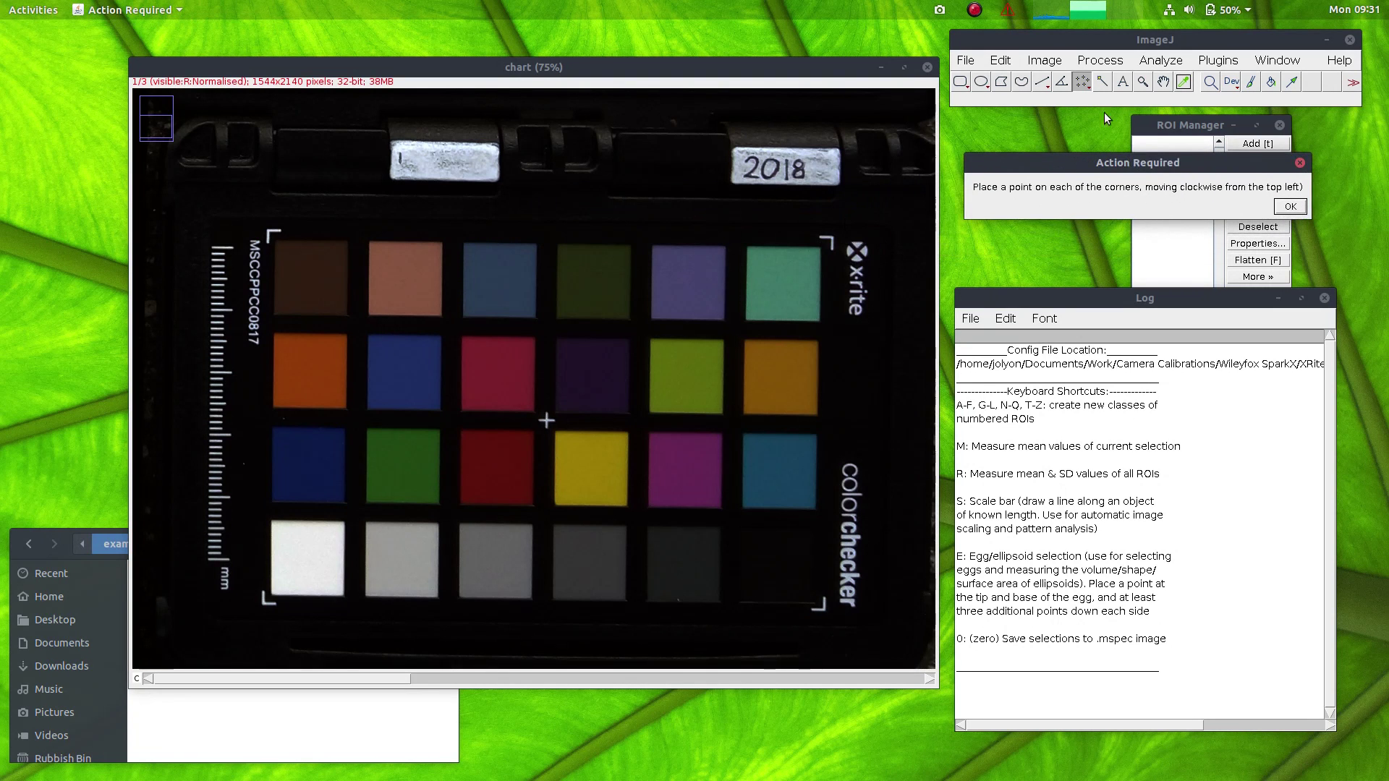
pyautogui.moveTo(405, 67); pyautogui.dragTo(371, 71)
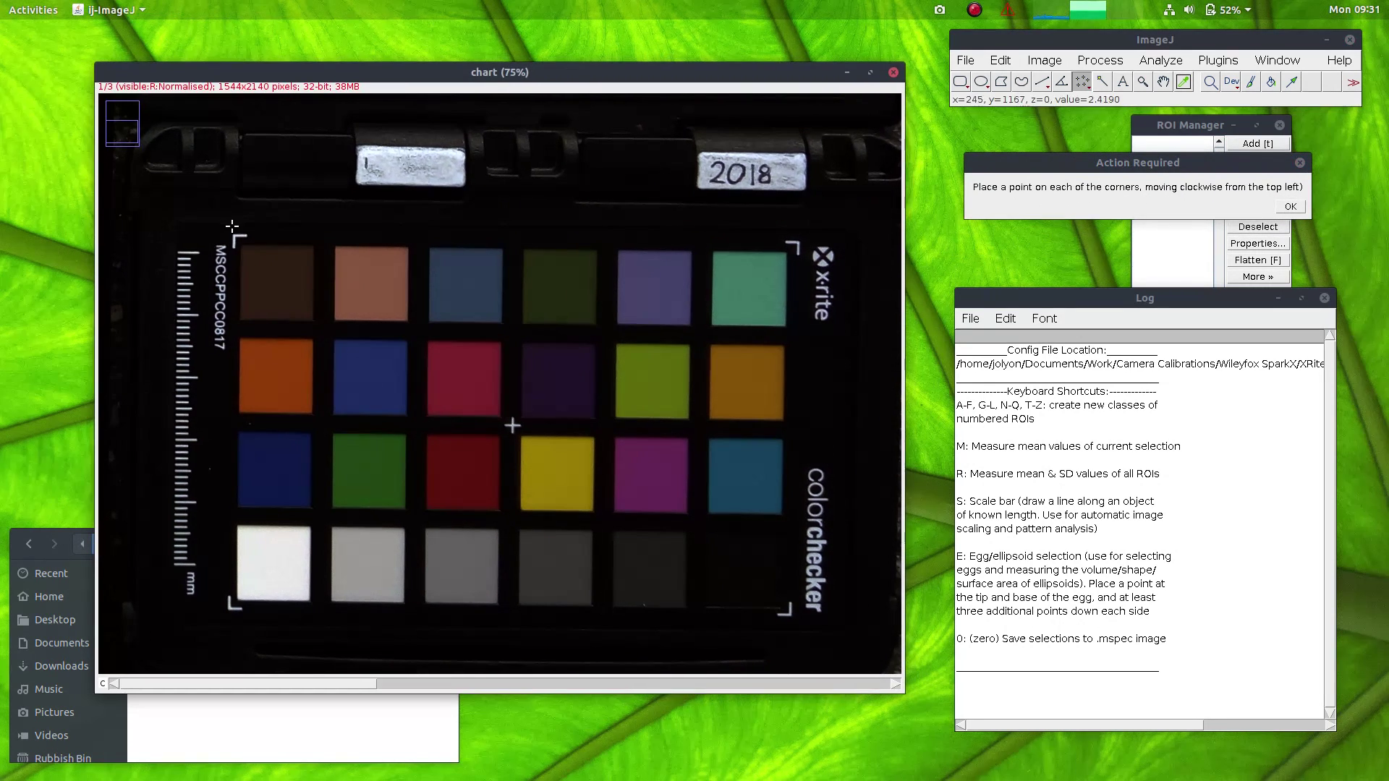
pyautogui.click(233, 235)
pyautogui.click(795, 243)
pyautogui.click(789, 615)
pyautogui.click(230, 609)
pyautogui.moveTo(231, 239); pyautogui.dragTo(236, 239)
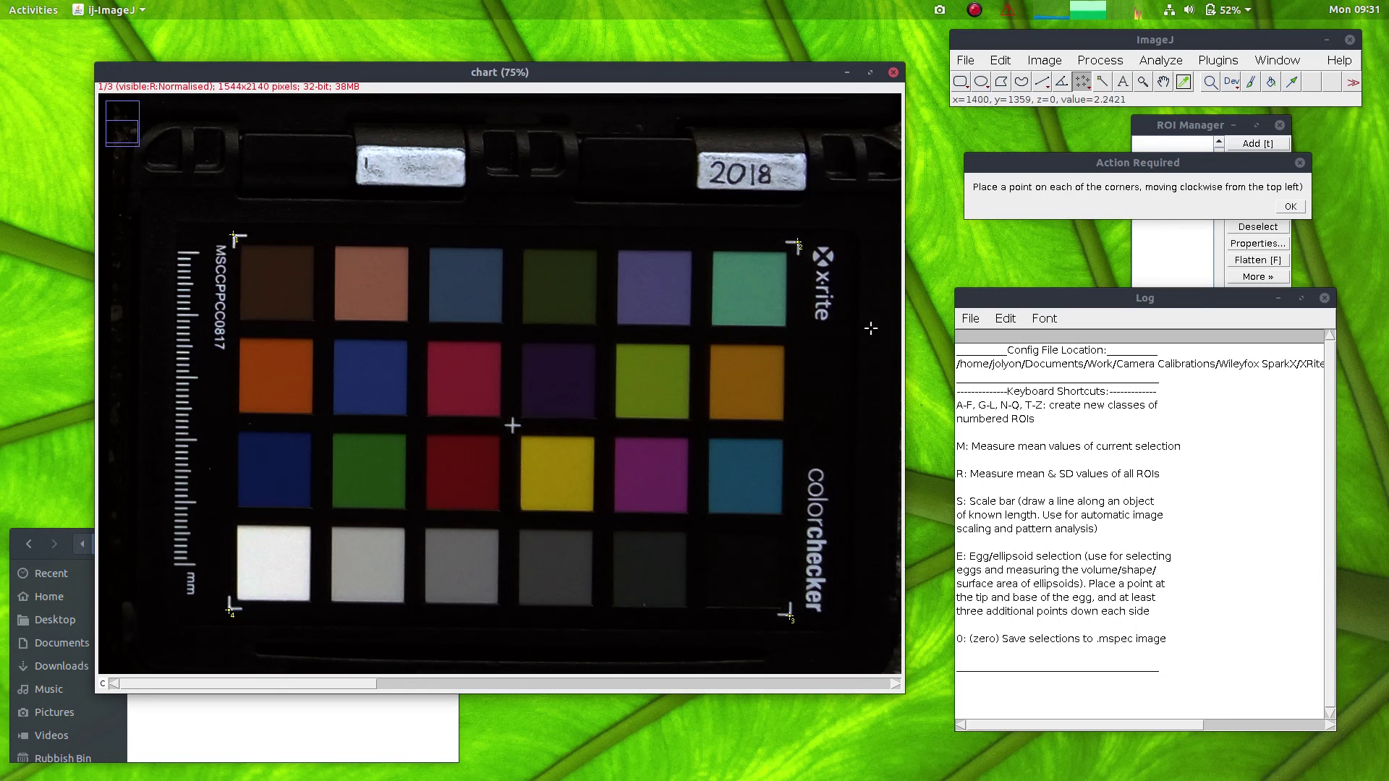
# Confirm the corners to measure all 24 patches and move the results table aside
pyautogui.click(1300, 207)
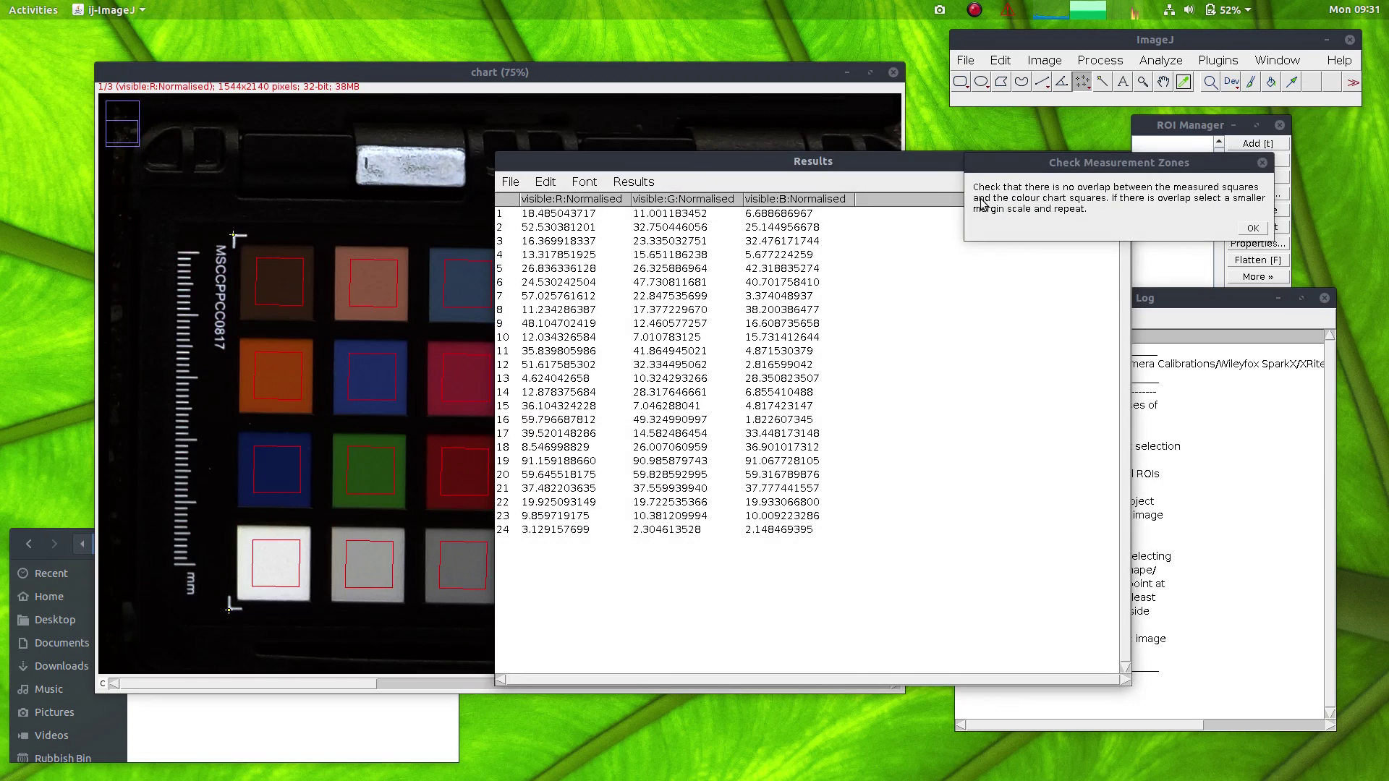
pyautogui.moveTo(828, 165); pyautogui.dragTo(664, 199)
pyautogui.moveTo(340, 191); pyautogui.dragTo(521, 265)
pyautogui.moveTo(698, 277); pyautogui.dragTo(713, 288)
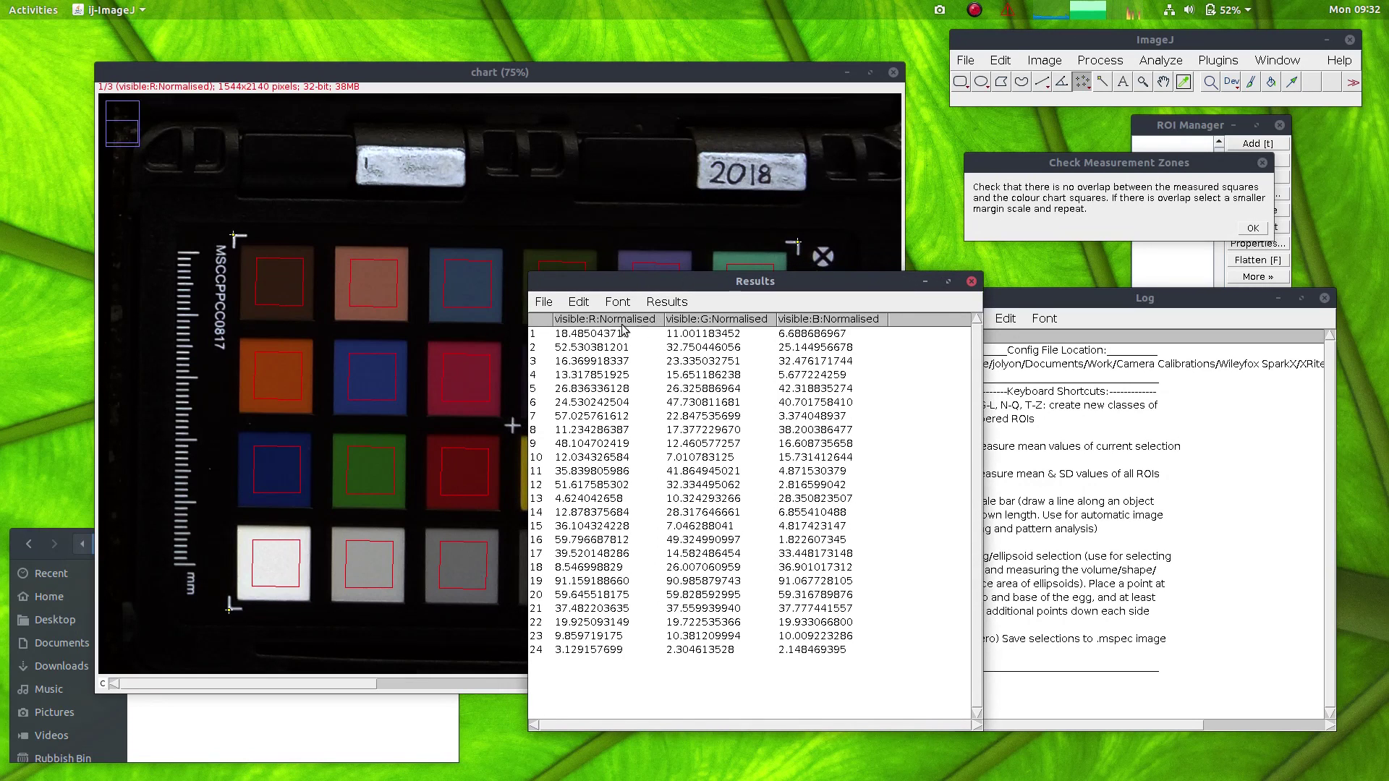
# Save the measurements as Results.csv in the example folder and close the chart image
pyautogui.click(544, 301)
pyautogui.click(557, 319)
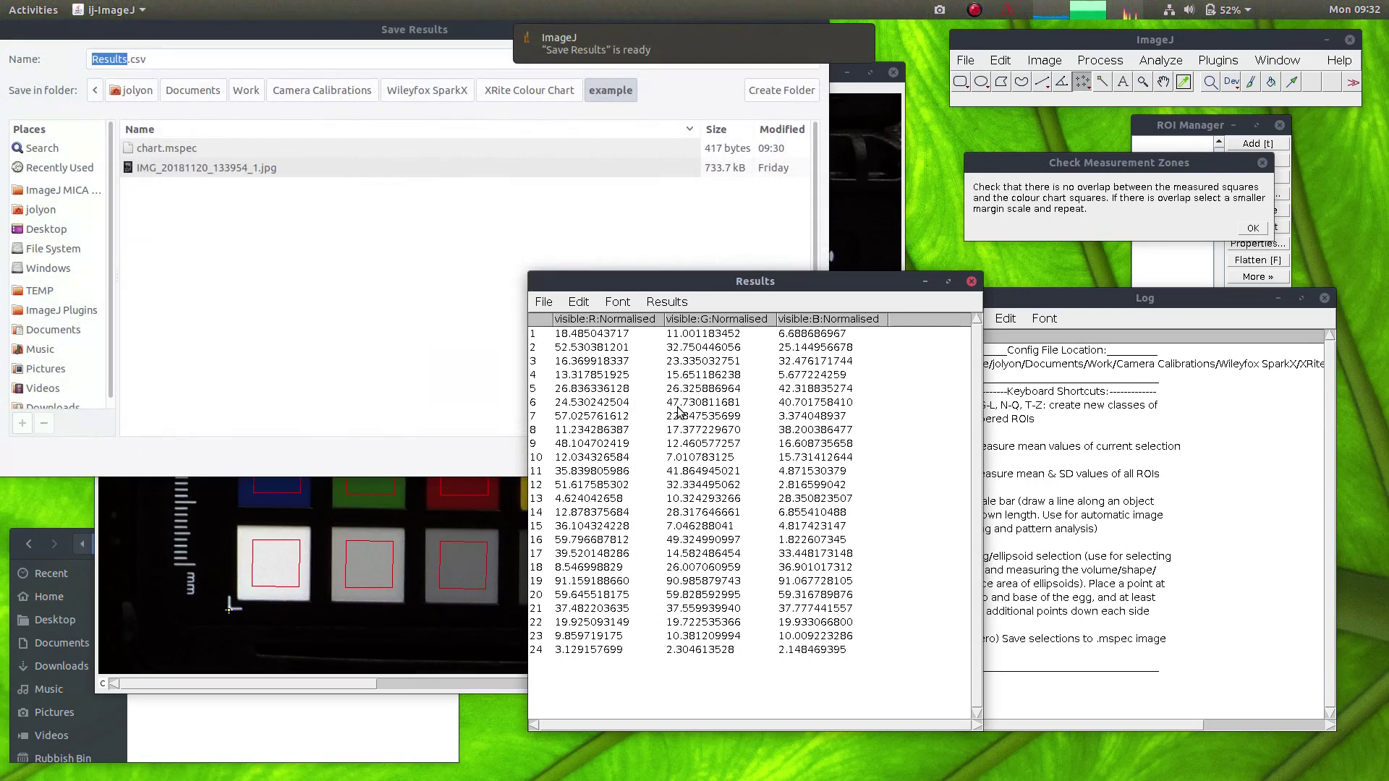
pyautogui.click(233, 224)
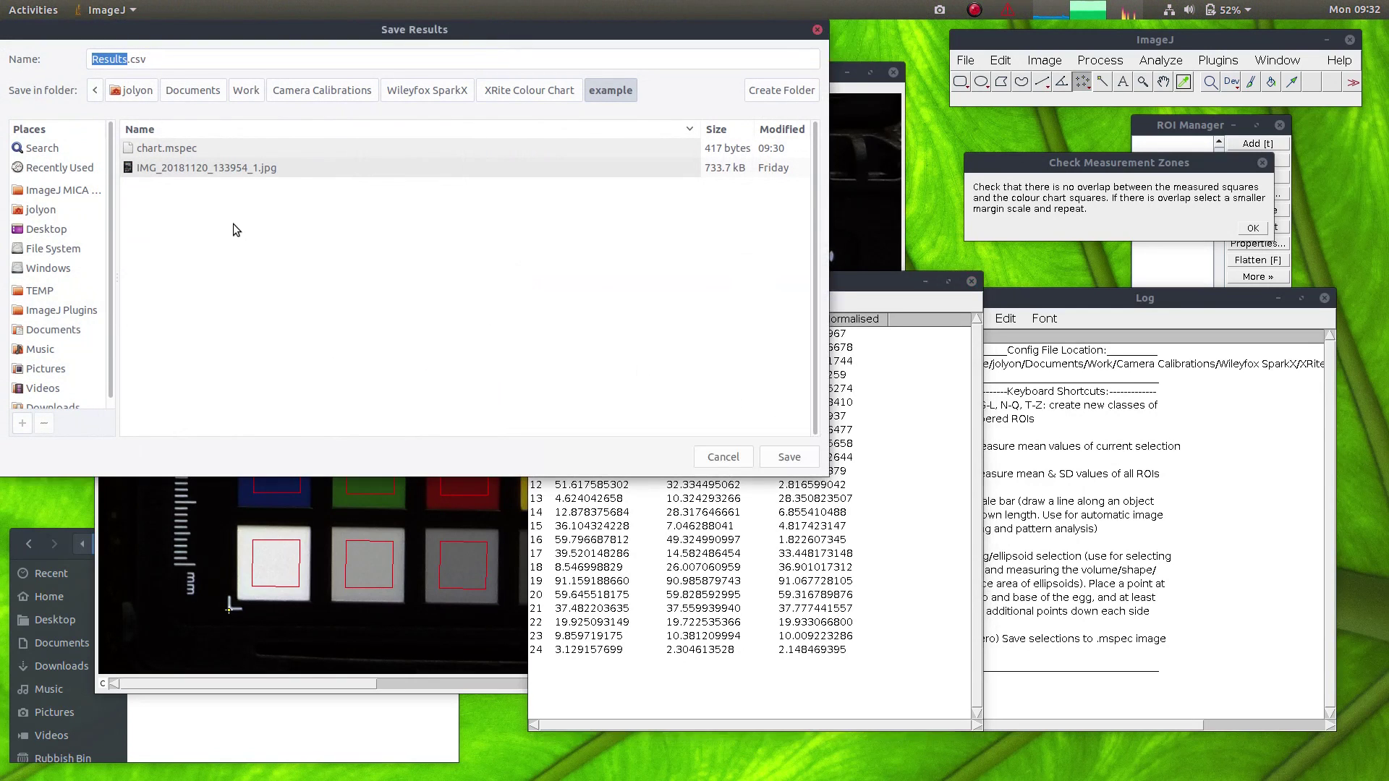
pyautogui.click(791, 457)
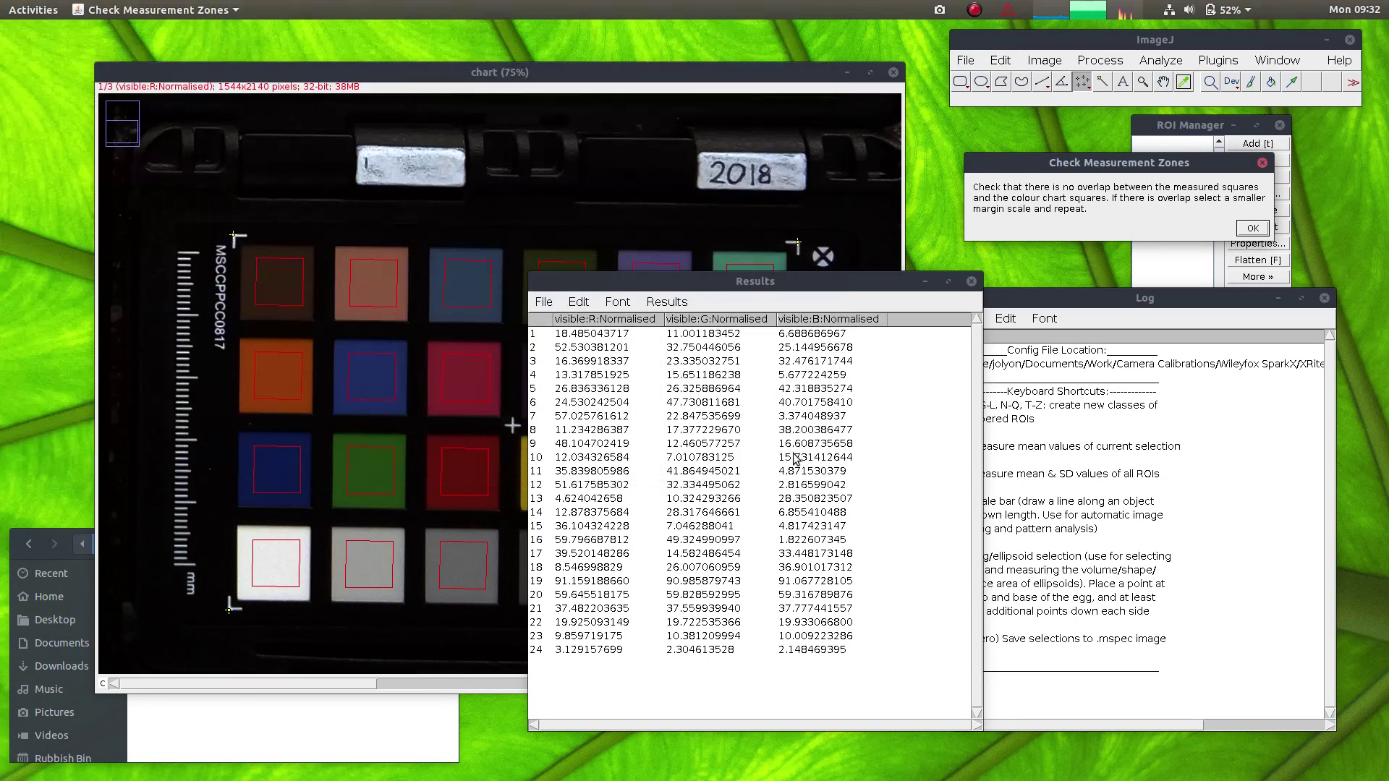
pyautogui.click(893, 72)
pyautogui.click(1251, 228)
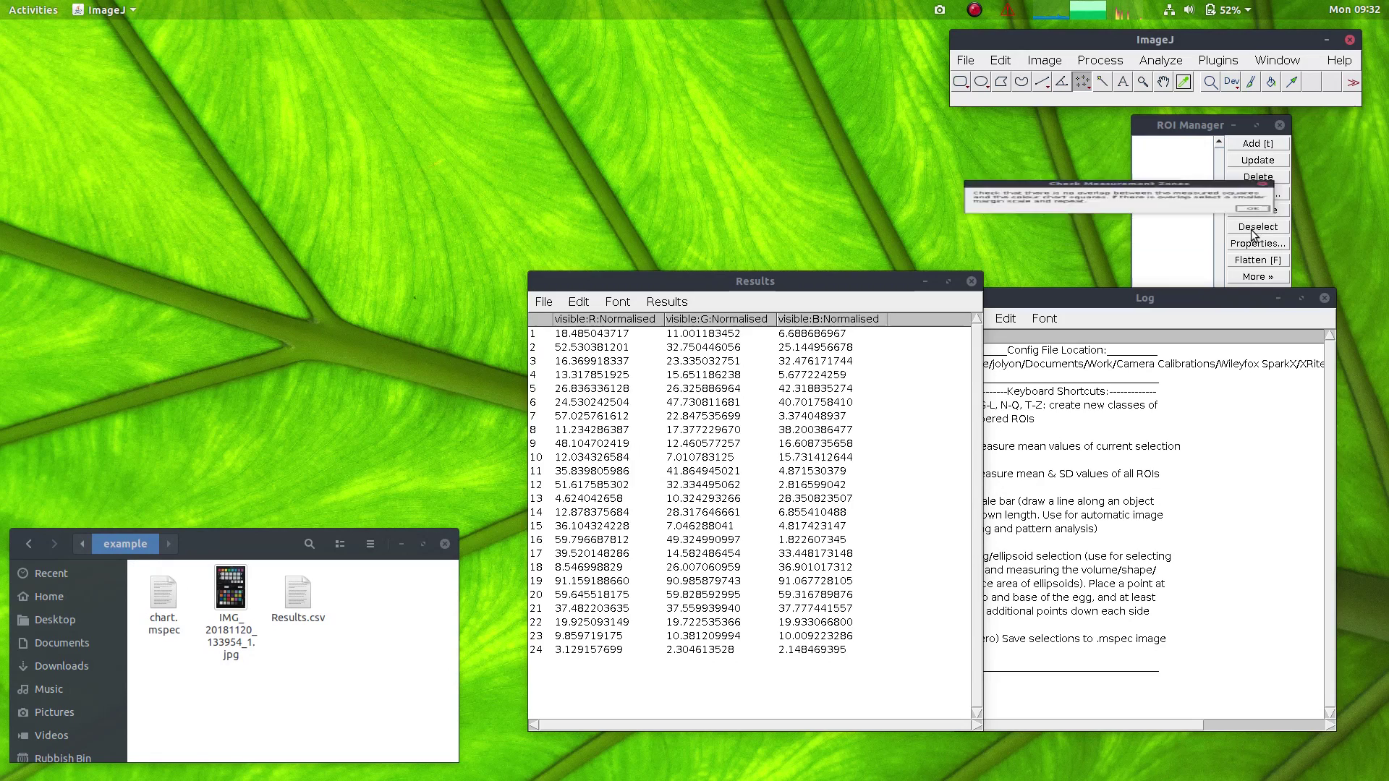
# Close the log and run Generate Cone Mapping Model from Chart on Results.csv
pyautogui.click(1324, 298)
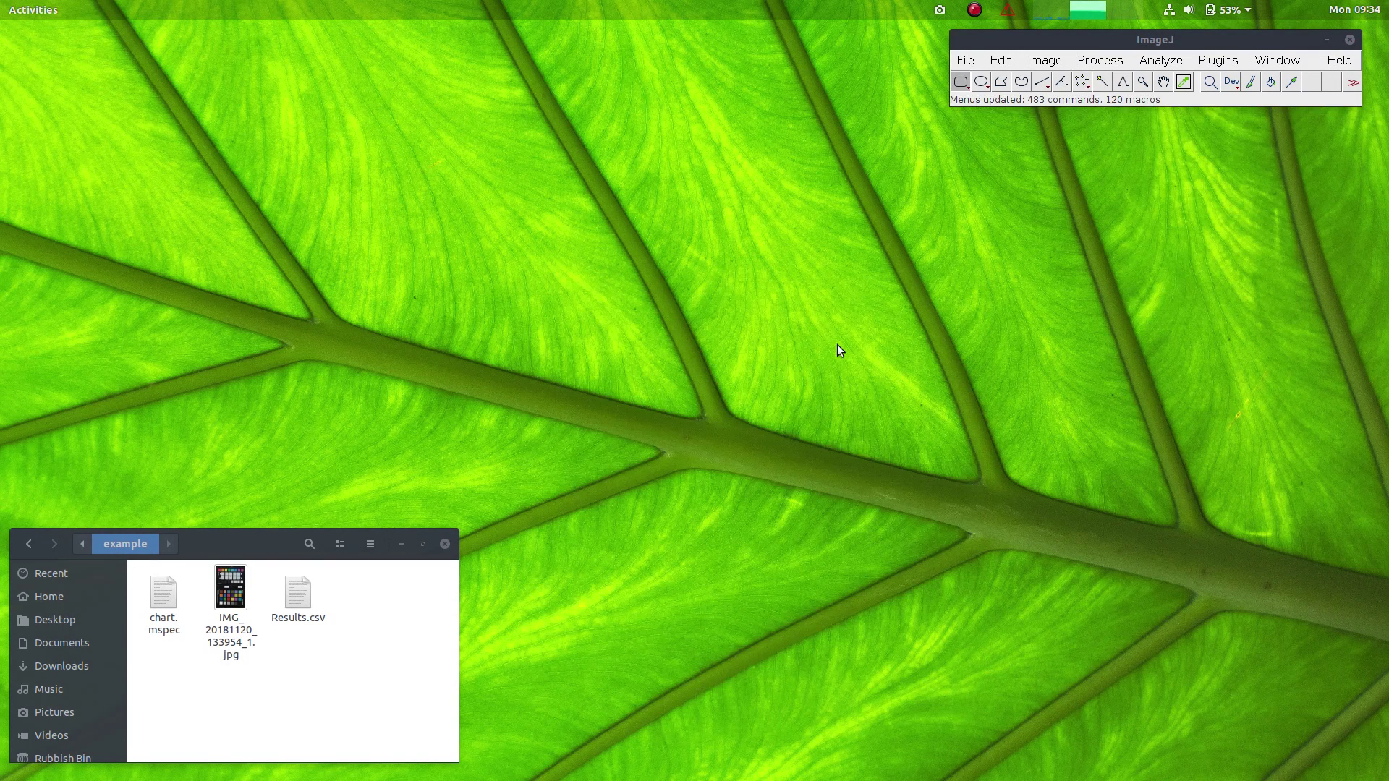
pyautogui.click(1217, 62)
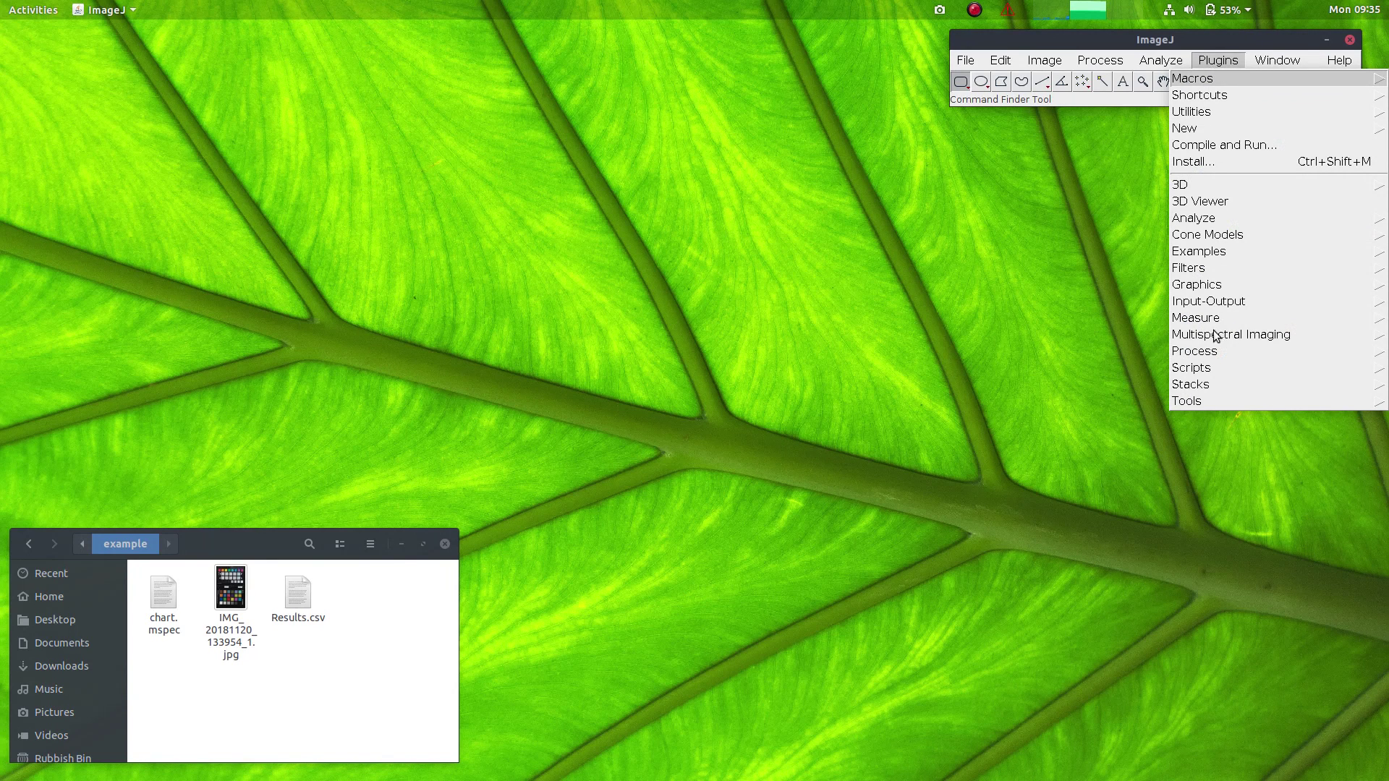
pyautogui.moveTo(1219, 335)
pyautogui.moveTo(1215, 389)
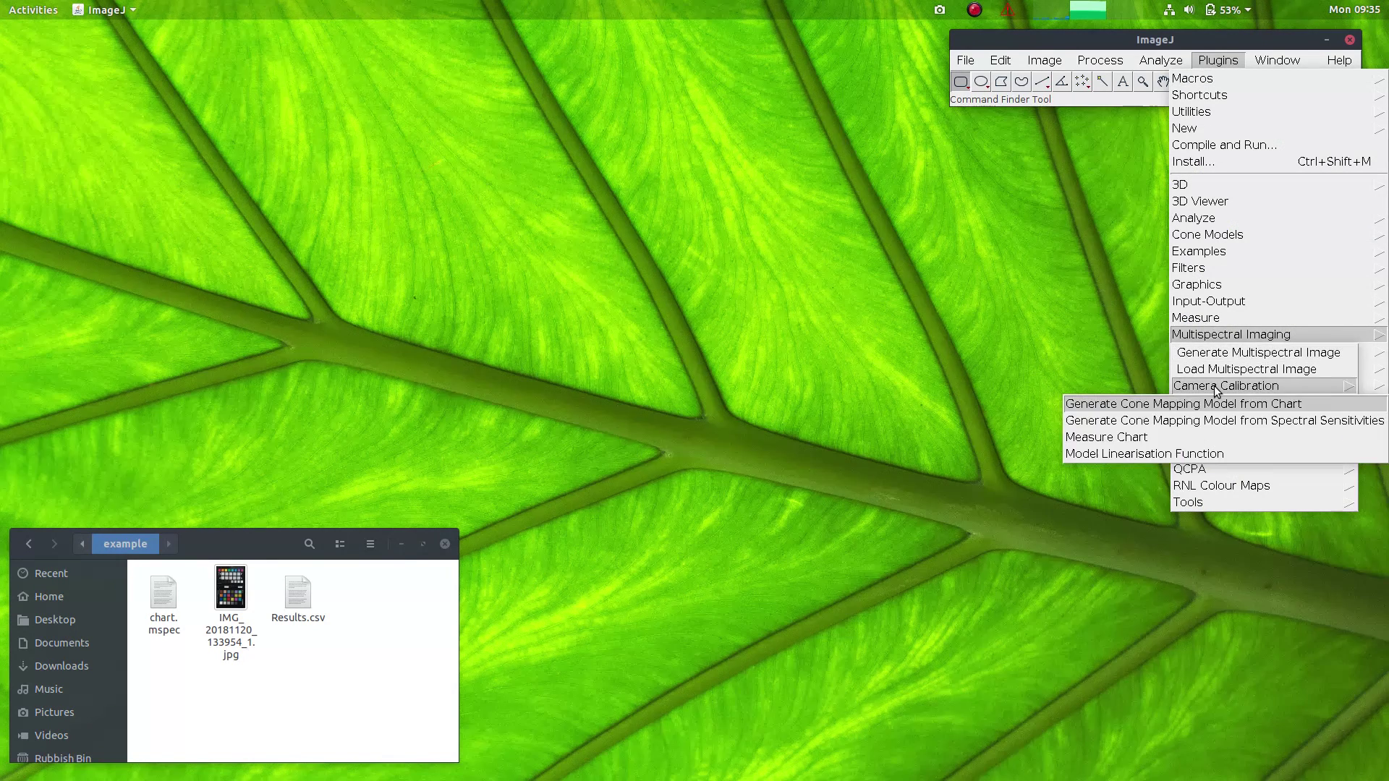
pyautogui.click(1158, 405)
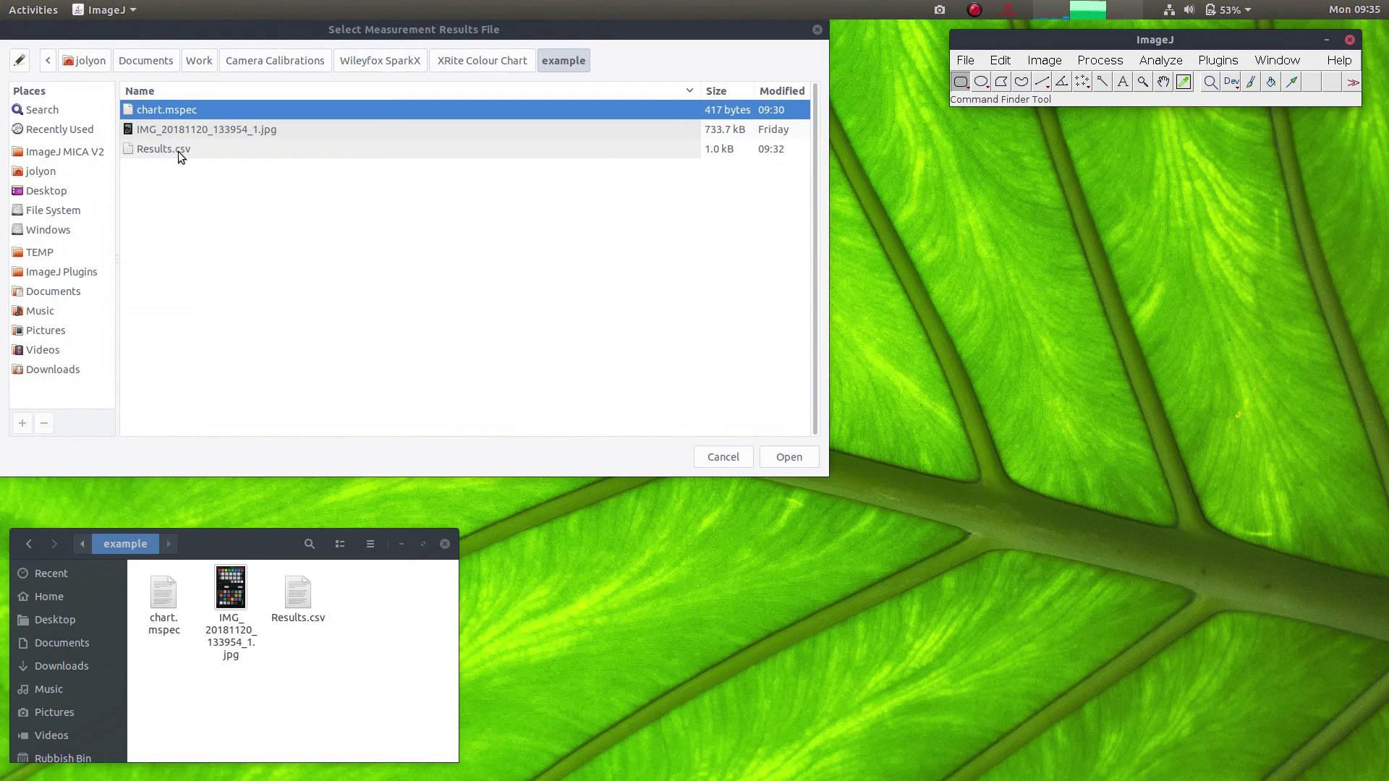
pyautogui.click(148, 150)
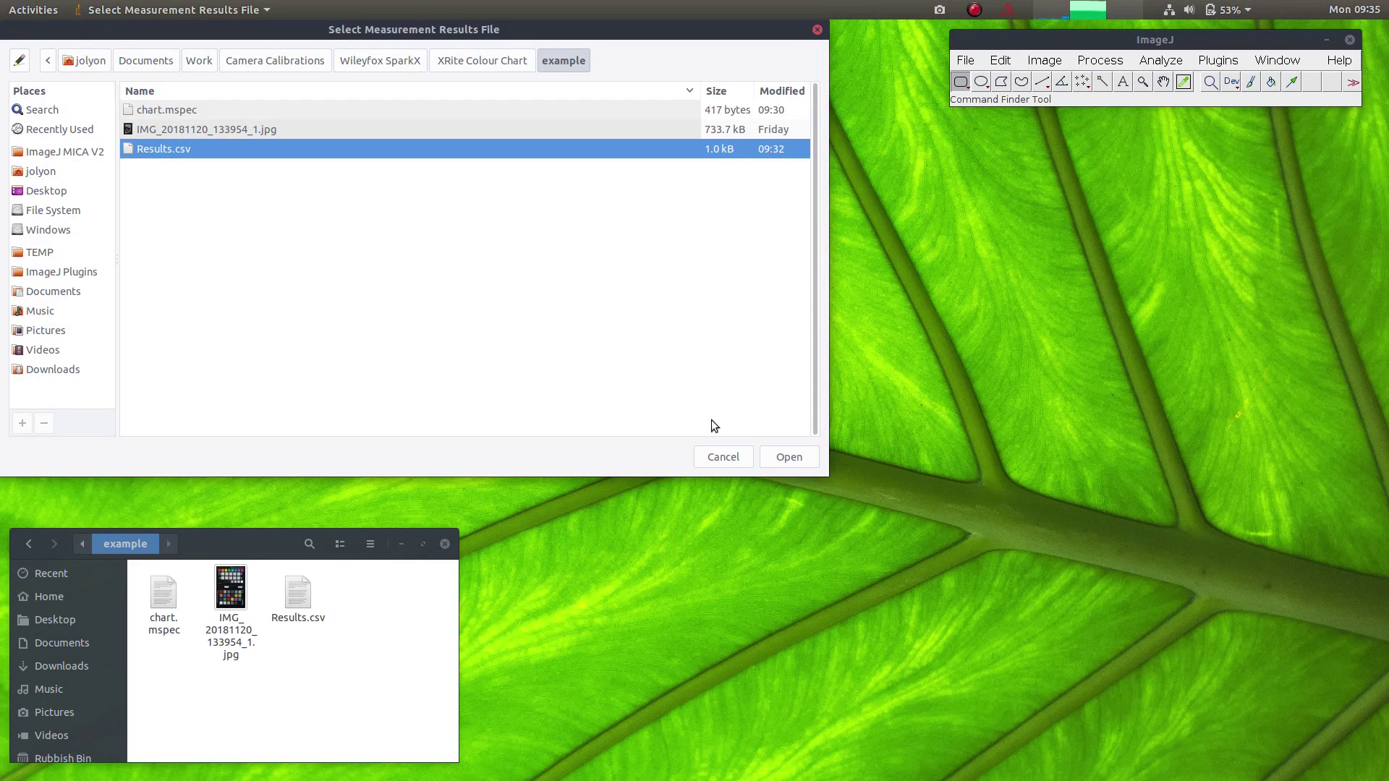
pyautogui.click(791, 457)
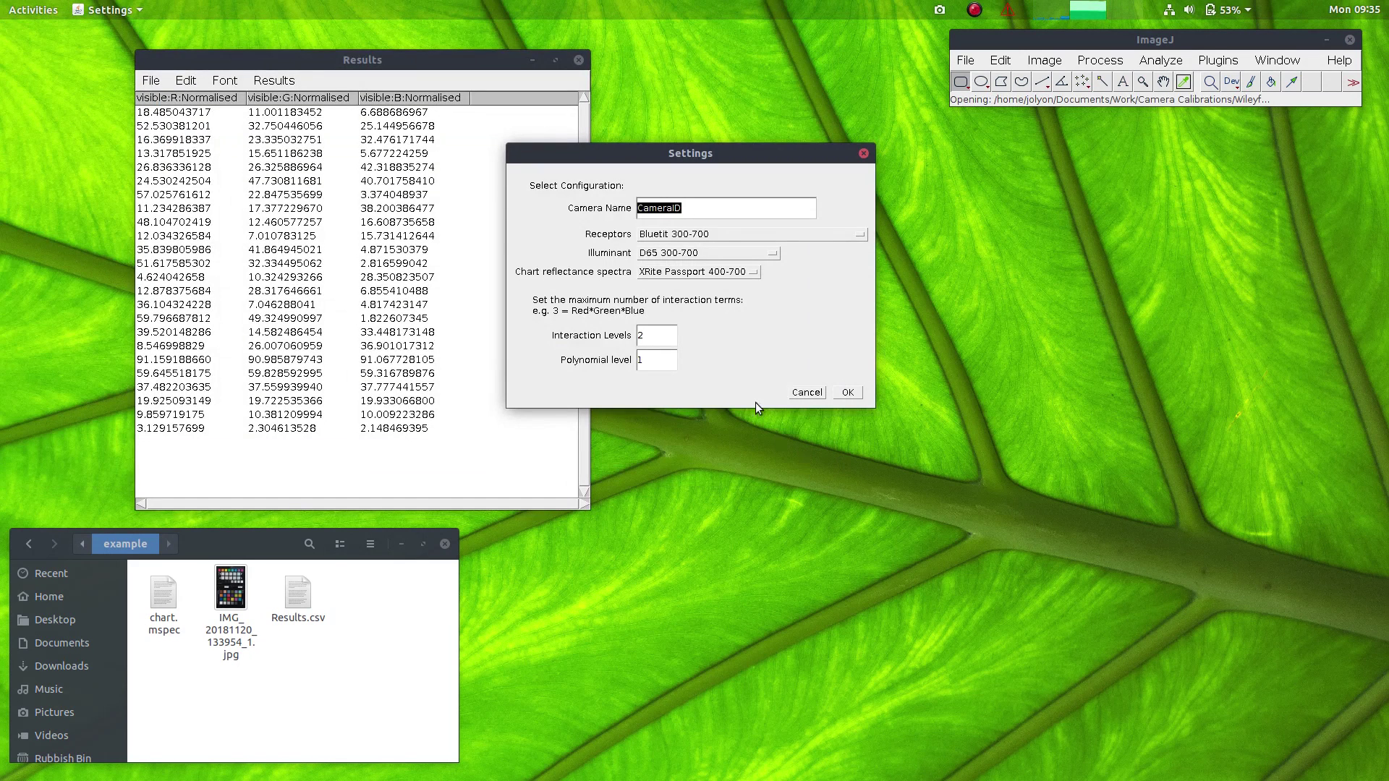
pyautogui.write('Wileyfox SparkX')
pyautogui.click(670, 235)
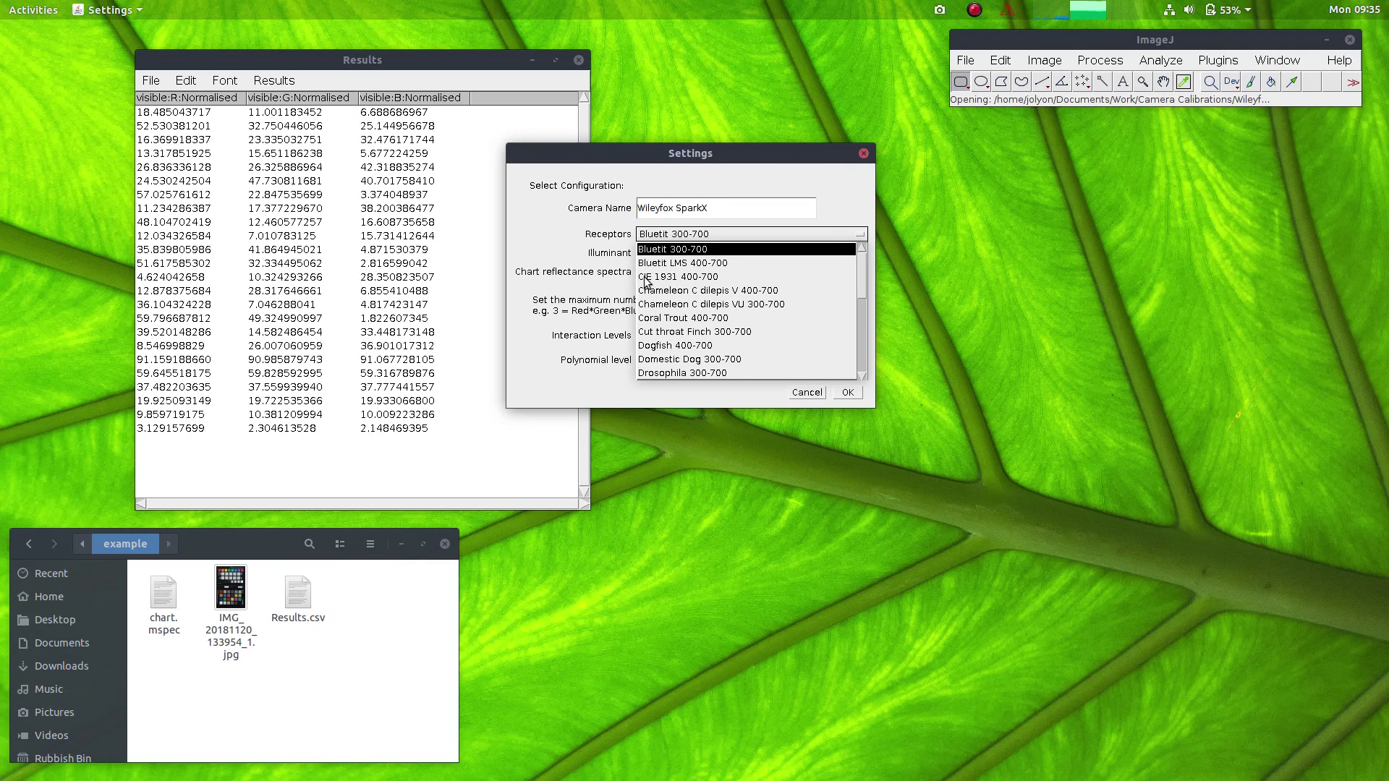
pyautogui.click(680, 277)
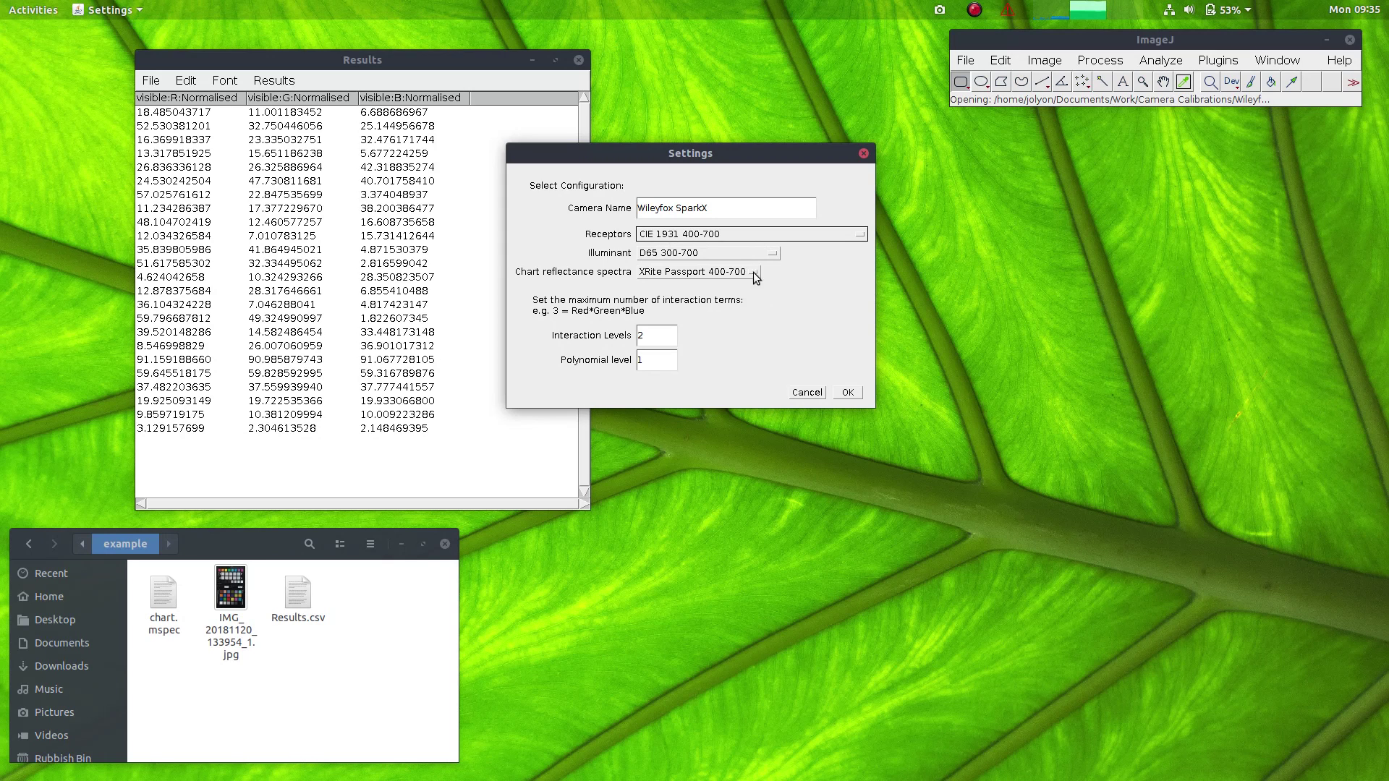
pyautogui.click(720, 251)
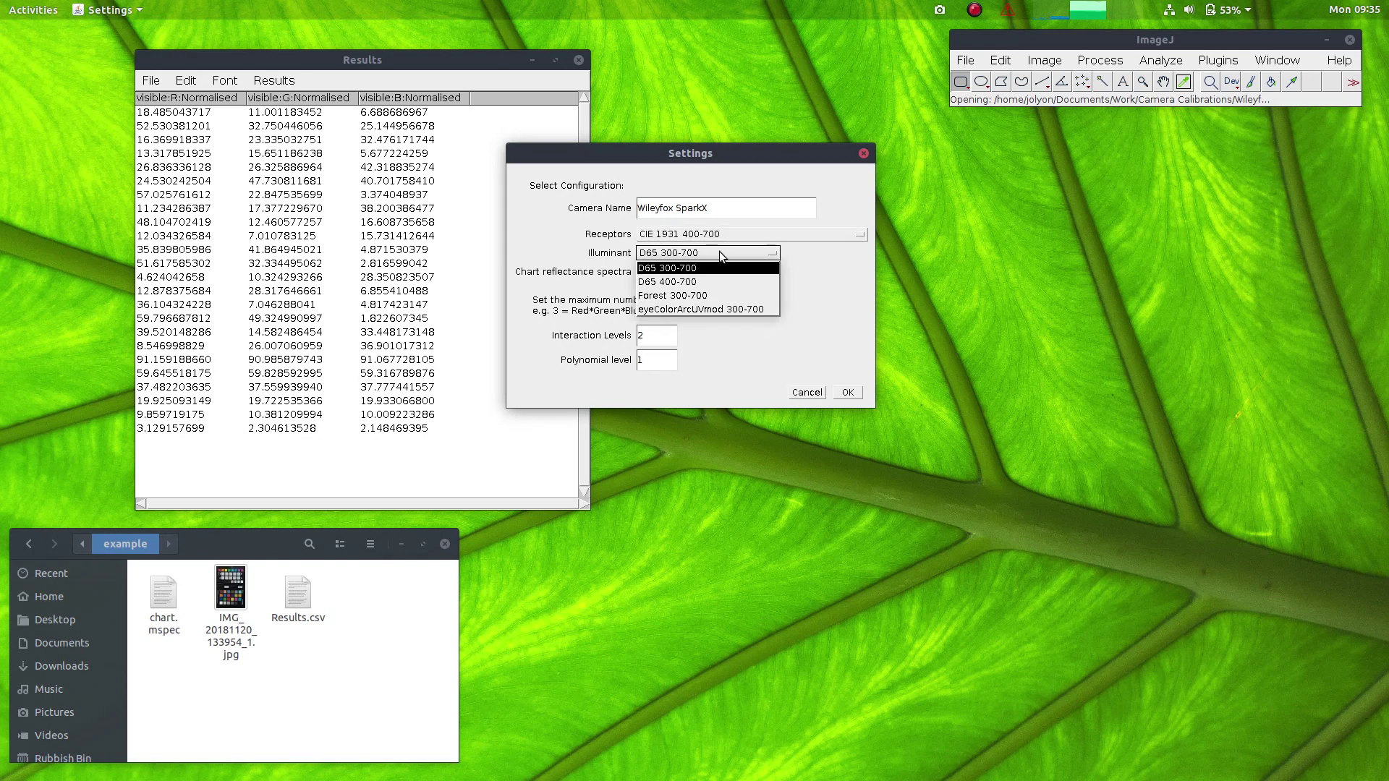
pyautogui.click(685, 282)
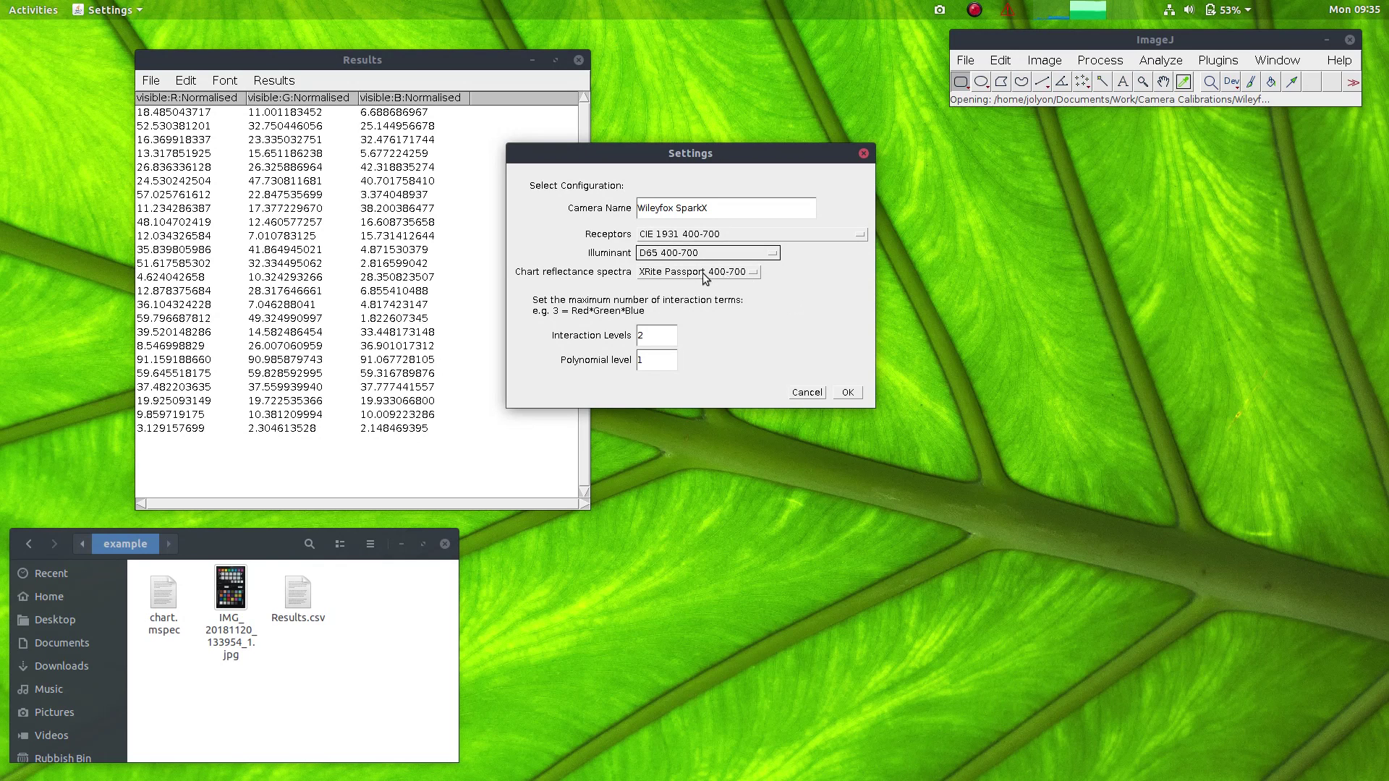
pyautogui.click(703, 275)
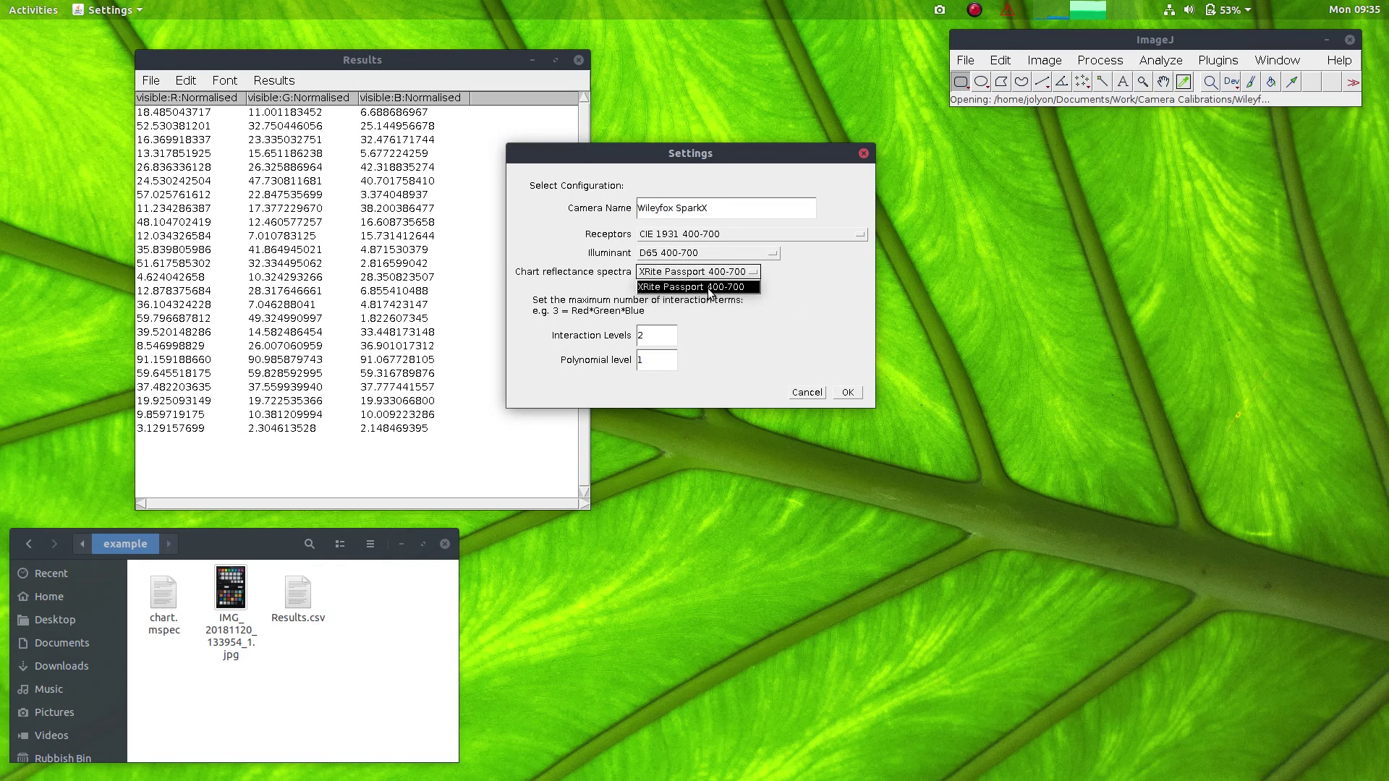
pyautogui.click(707, 288)
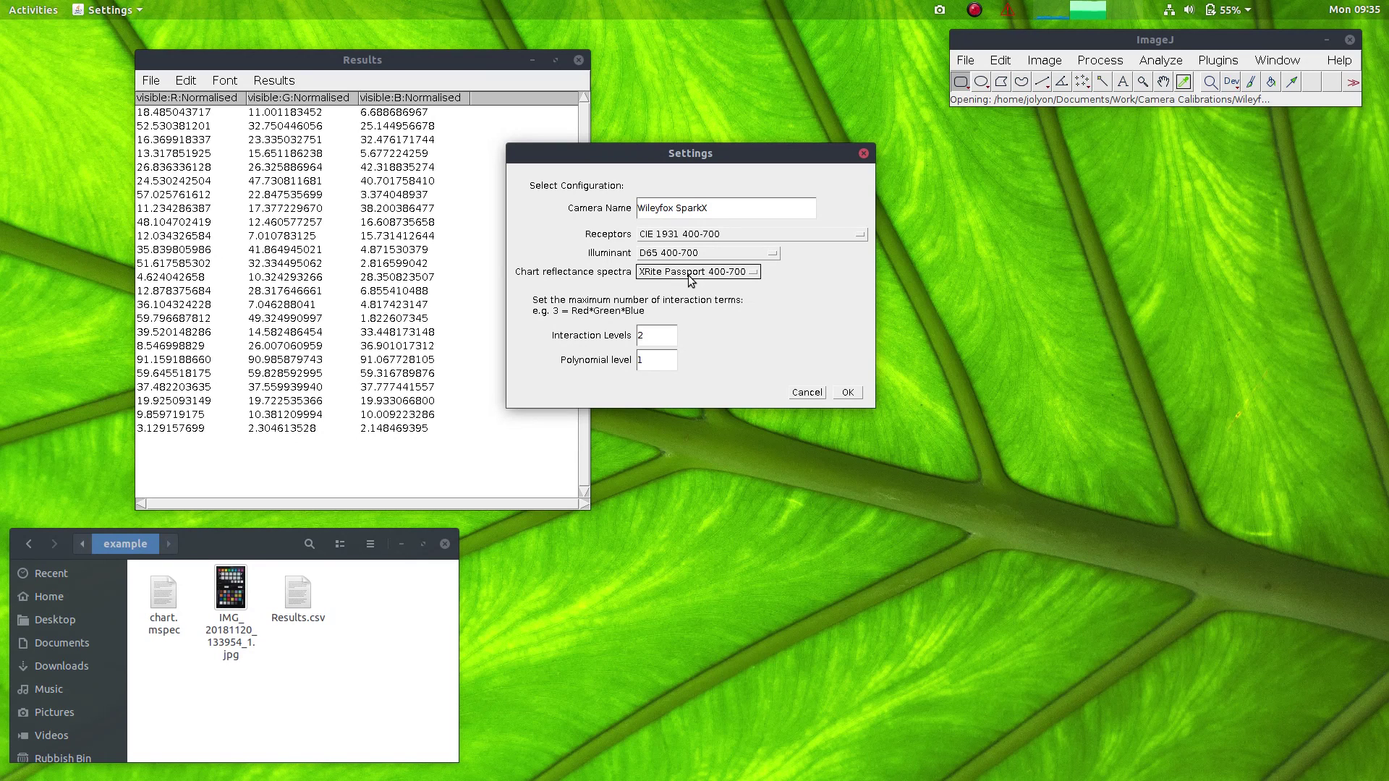
pyautogui.click(651, 337)
pyautogui.click(652, 360)
# Build the Wileyfox_SparkX_CIE_1931_D65_ model, yielding X, Y and Z R² values above 0.99
pyautogui.click(844, 392)
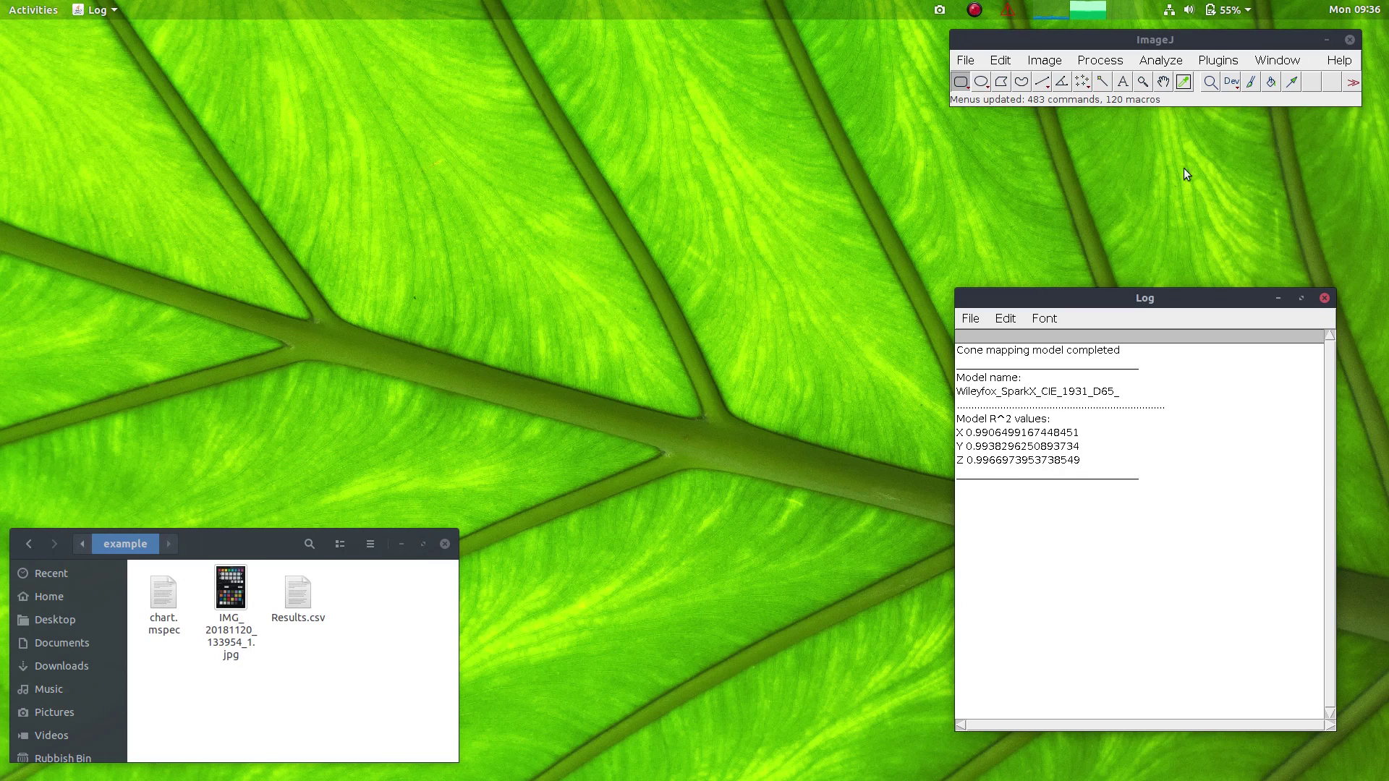
# Load chart.mspec as a Linear Normalised Reflectance Stack
pyautogui.click(1218, 61)
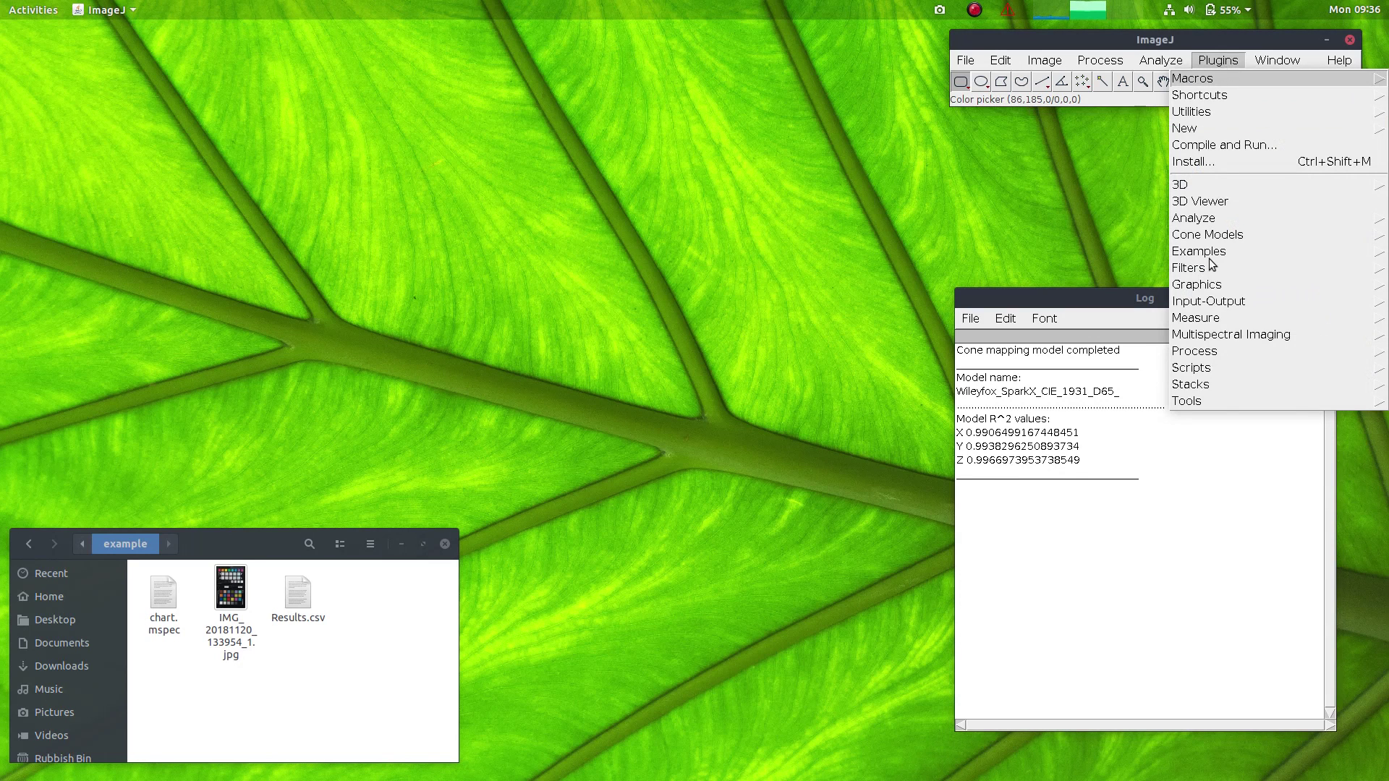
pyautogui.moveTo(1222, 334)
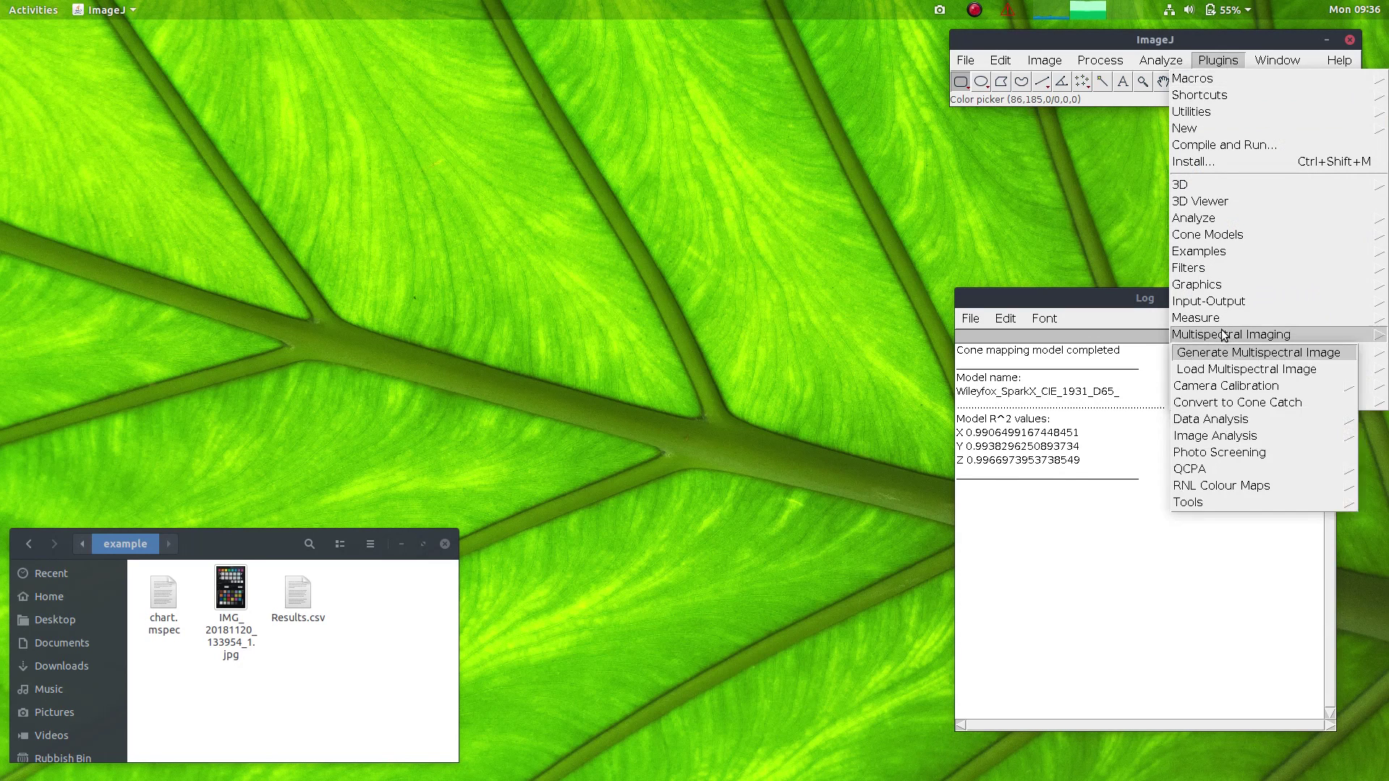
pyautogui.click(1239, 370)
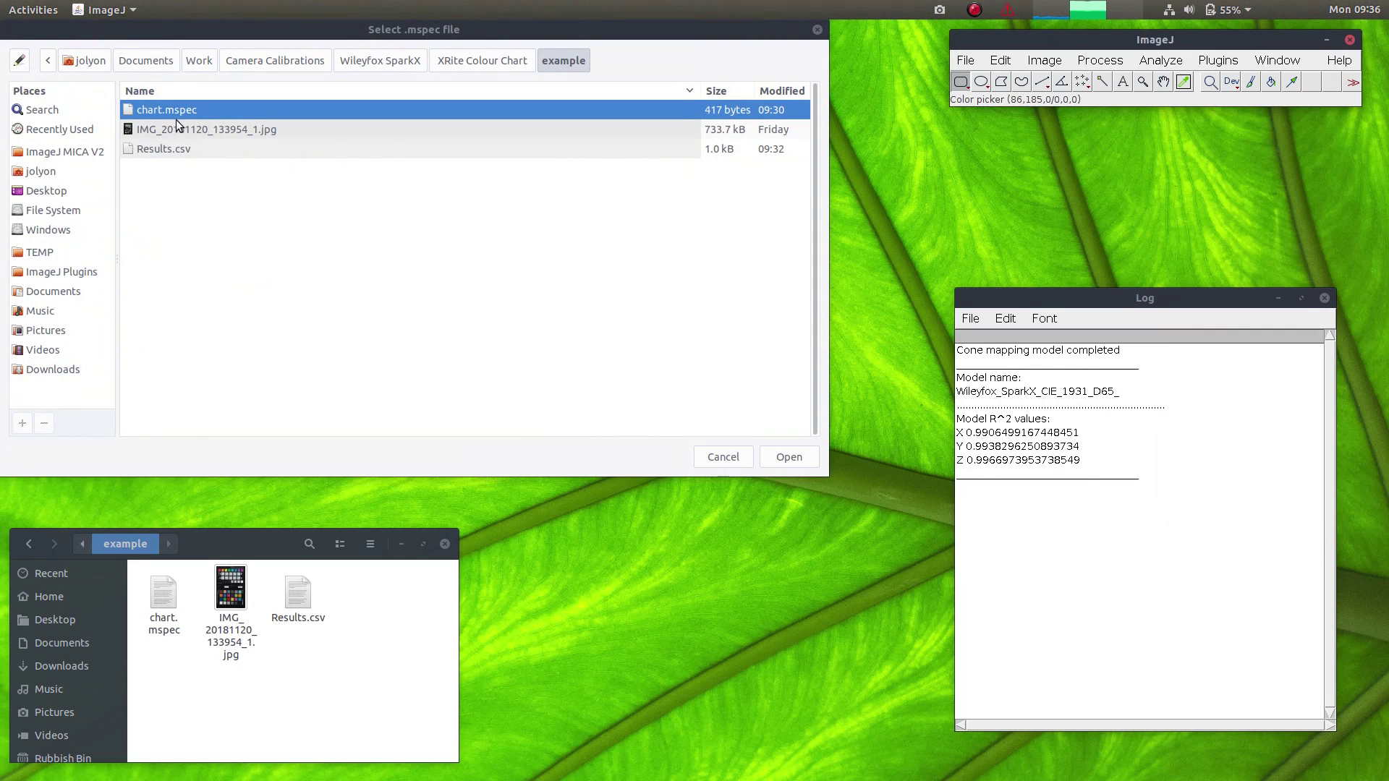
pyautogui.click(787, 462)
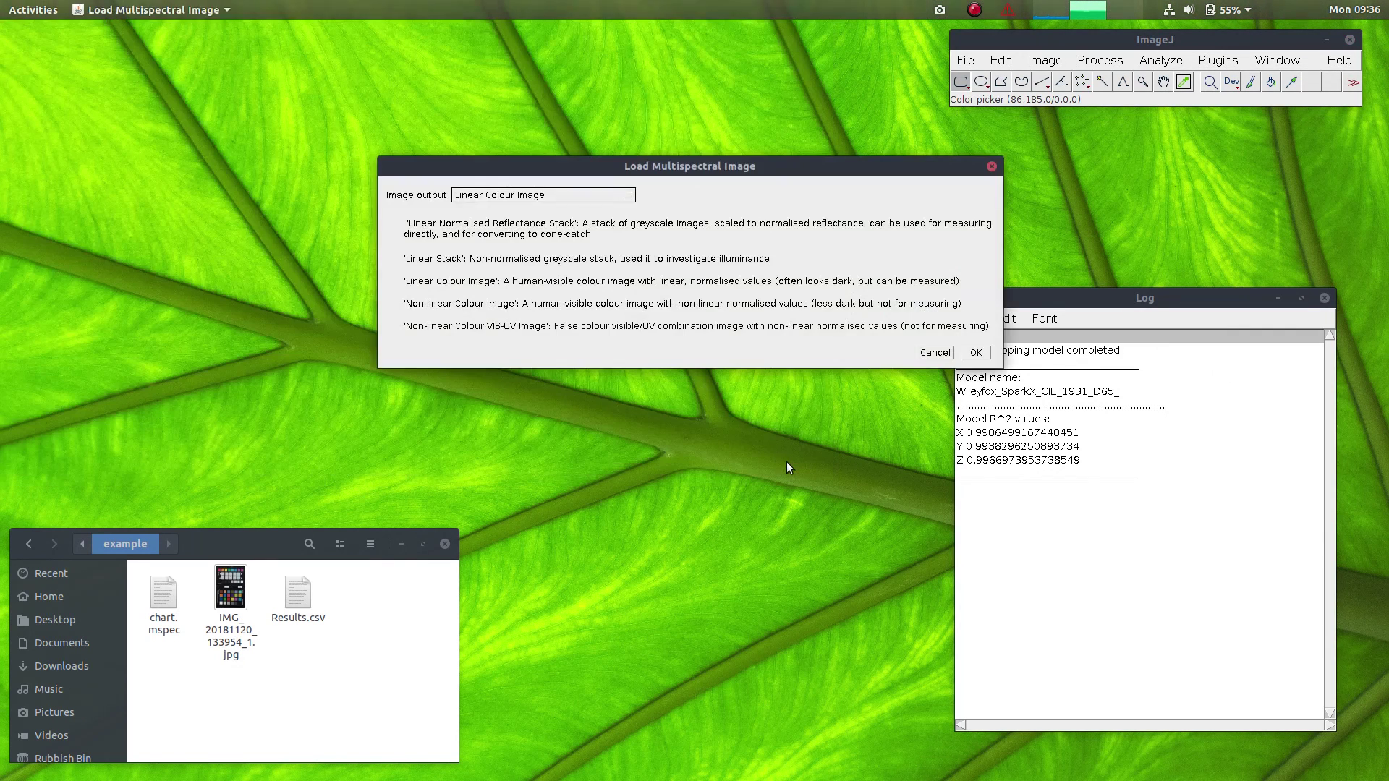
pyautogui.click(560, 196)
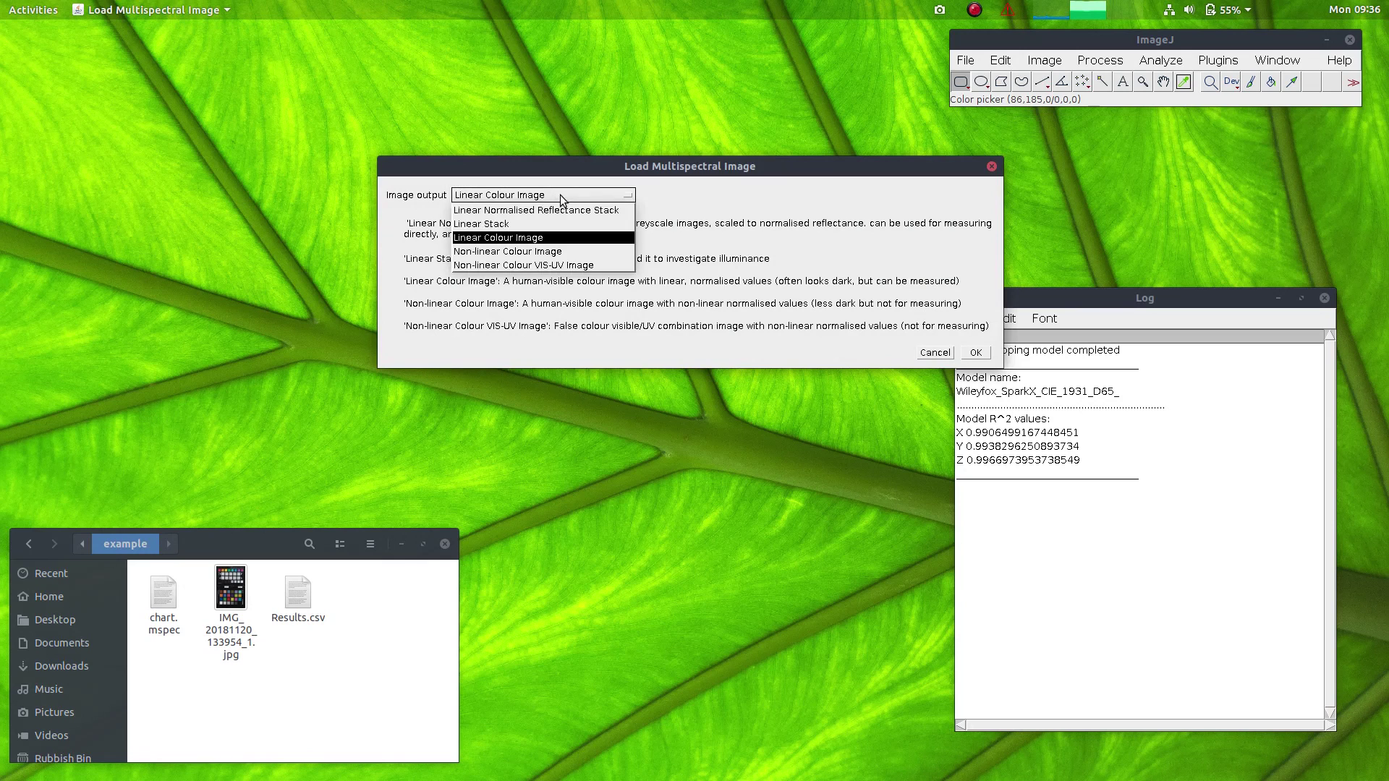
pyautogui.click(533, 212)
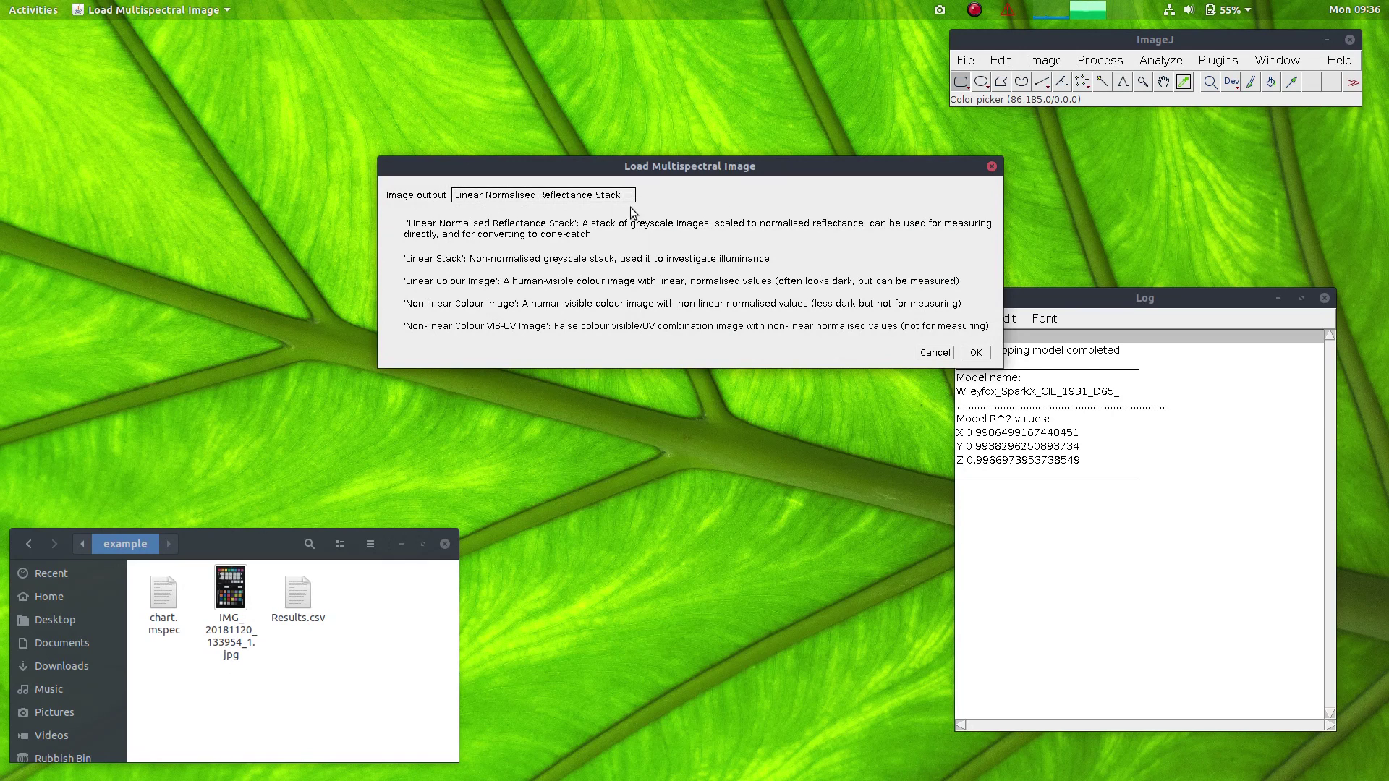
pyautogui.click(976, 352)
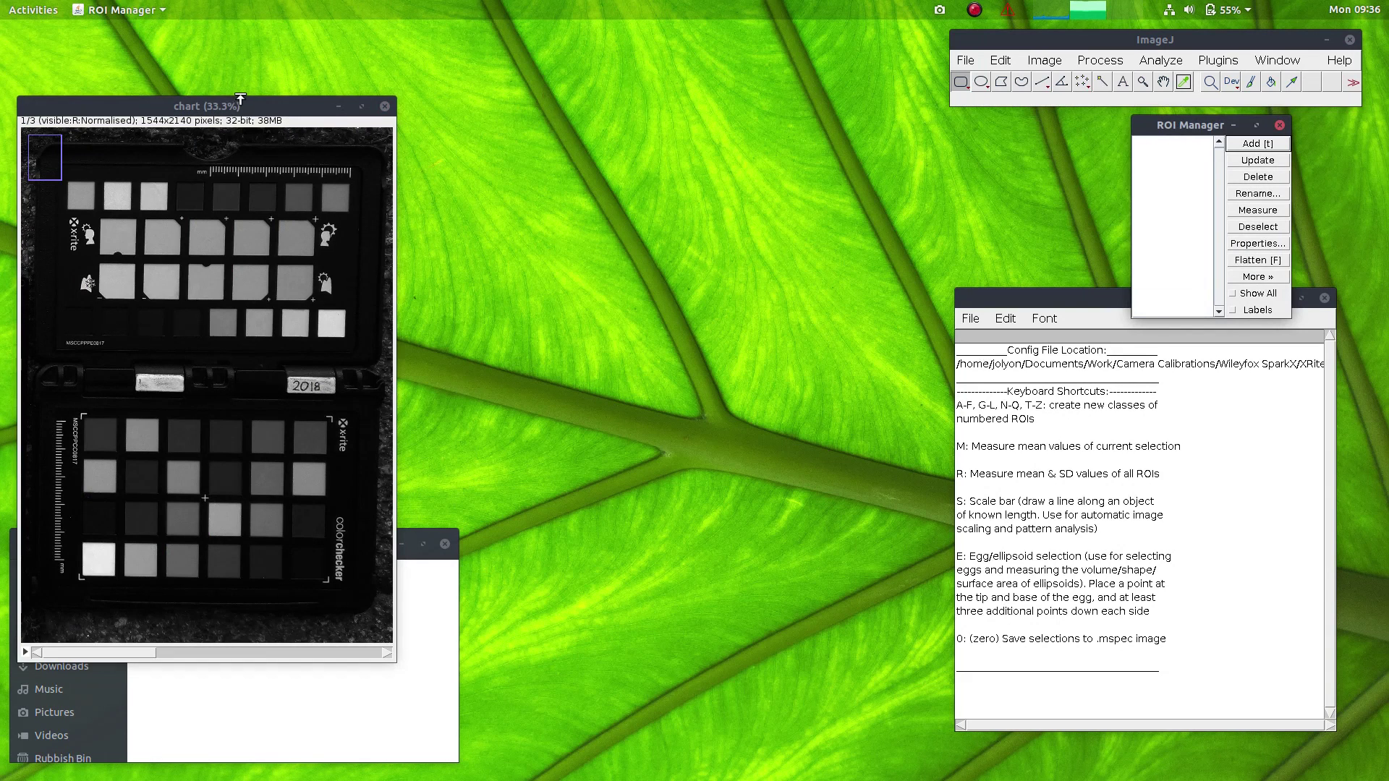
# Move the chart window and flip between its red and green channel slices
pyautogui.moveTo(230, 100); pyautogui.dragTo(399, 89)
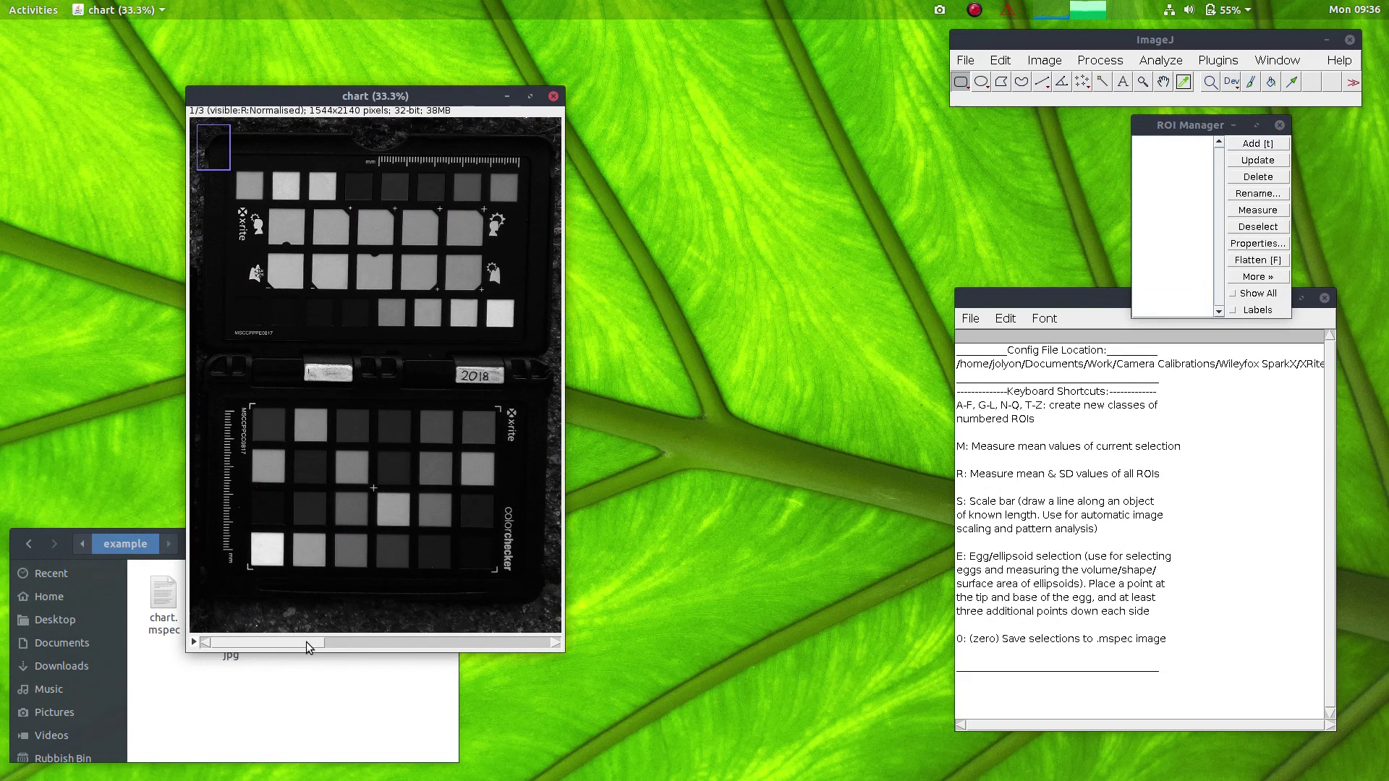
pyautogui.click(341, 642)
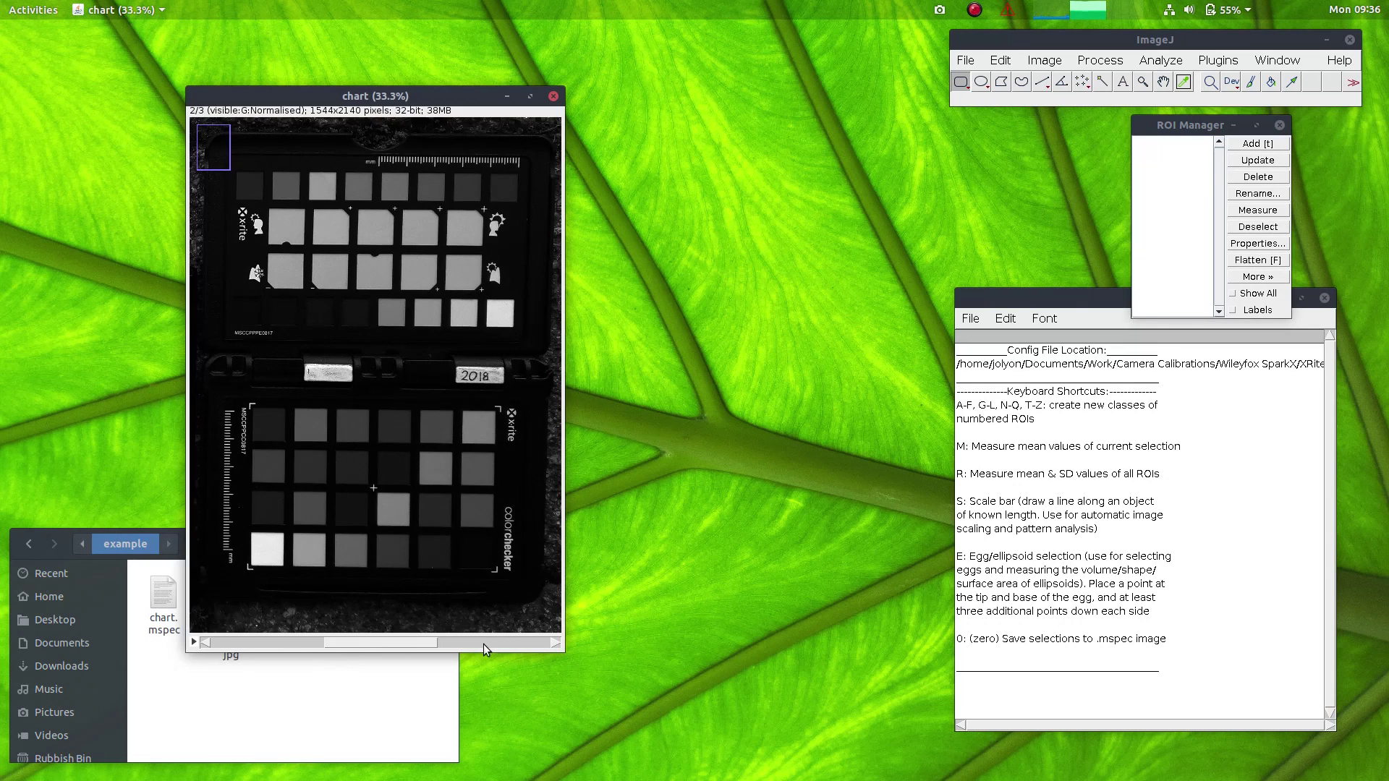
pyautogui.click(483, 646)
pyautogui.press(',')
pyautogui.press(',')
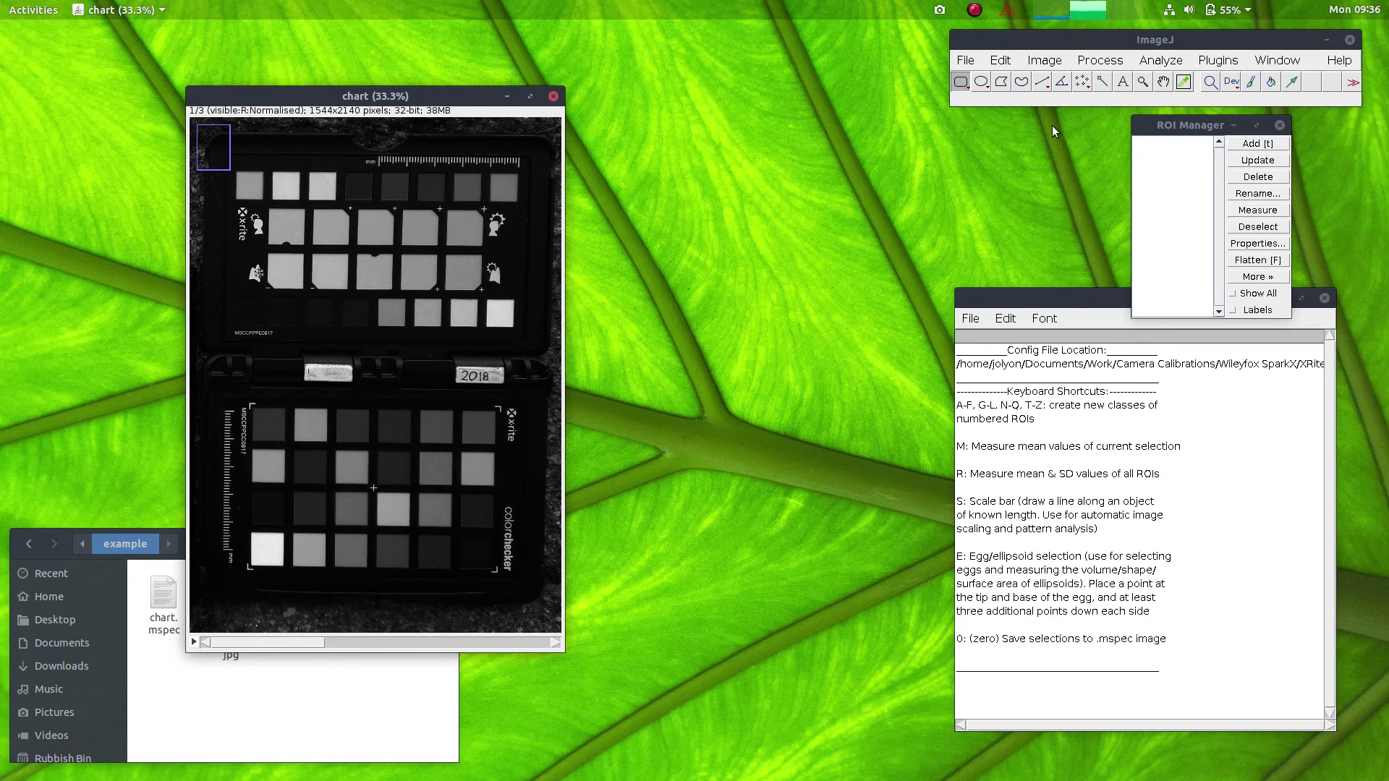
pyautogui.click(1215, 63)
pyautogui.moveTo(1205, 342)
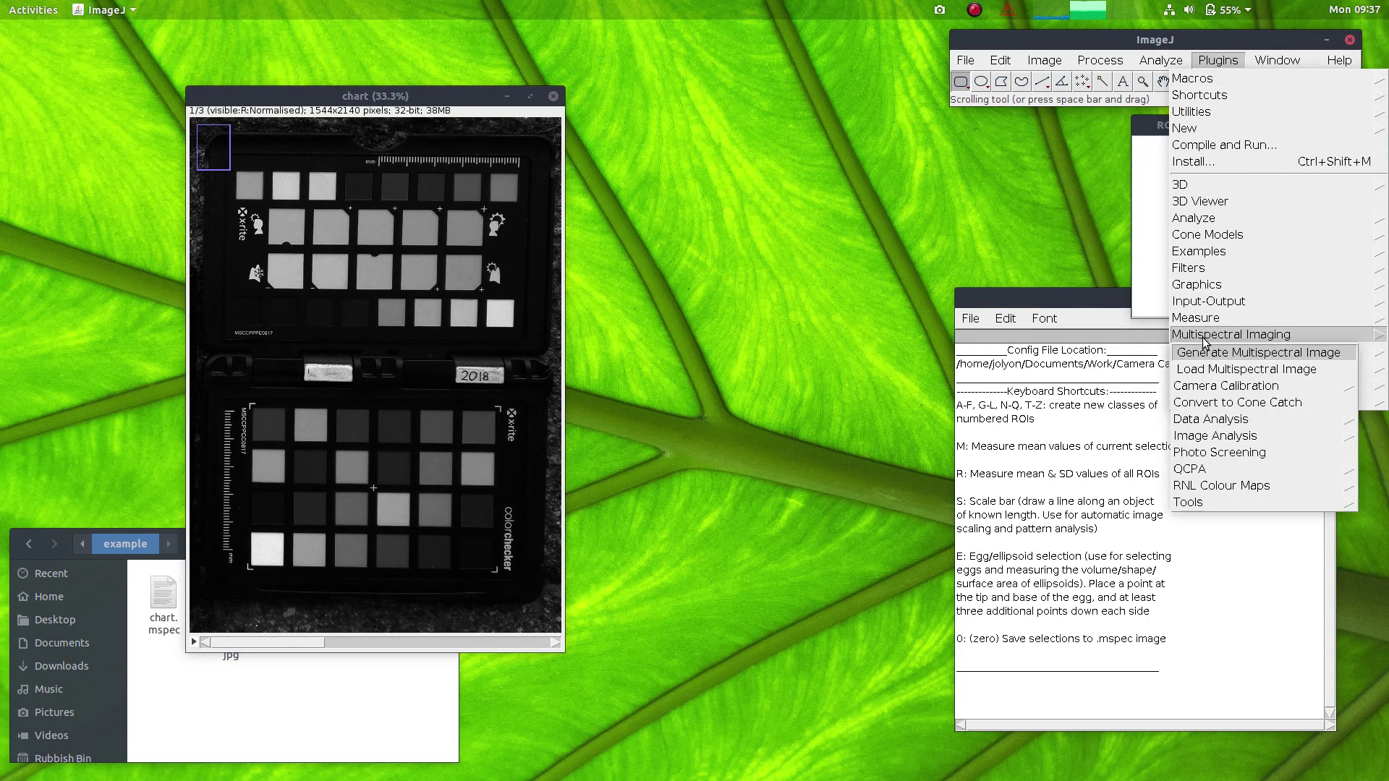
# Run Convert to Cone Catch with the Wileyfox SparkX CIE 1931 D65 model, replacing negatives with 0
pyautogui.click(1228, 404)
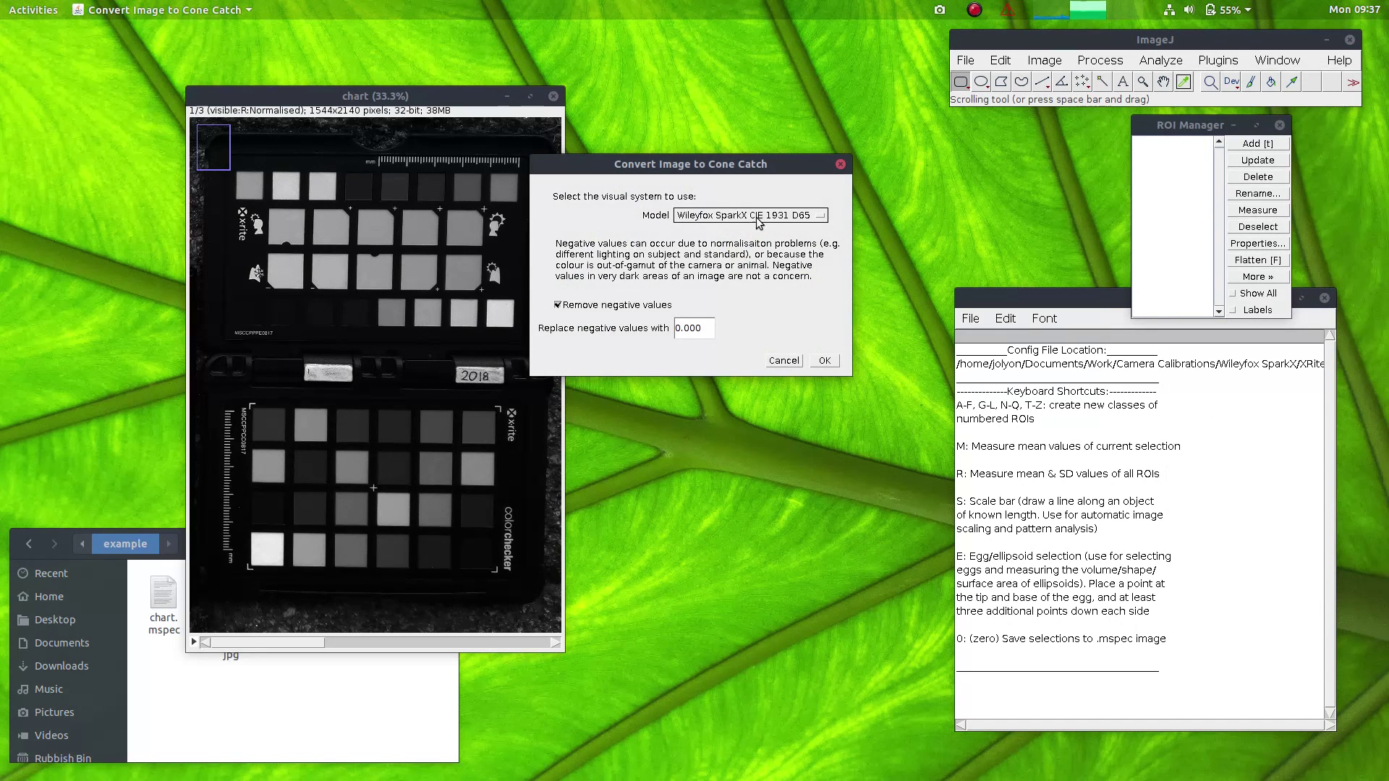
pyautogui.click(771, 217)
pyautogui.click(773, 217)
pyautogui.click(830, 361)
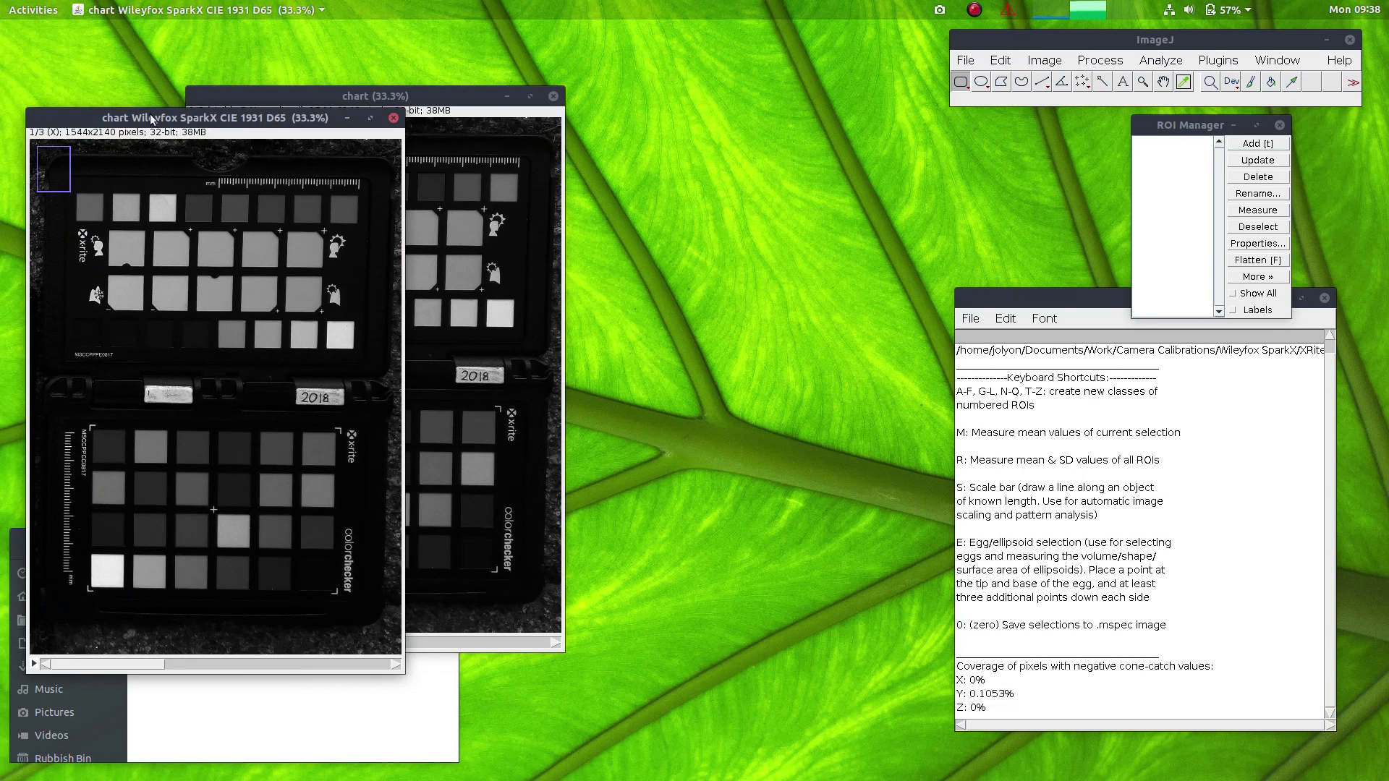
# Move the XYZ cone-catch window right of the original chart and browse its X, Y and Z slices
pyautogui.moveTo(346, 98); pyautogui.dragTo(434, 93)
pyautogui.scroll(-1, 462, 367)
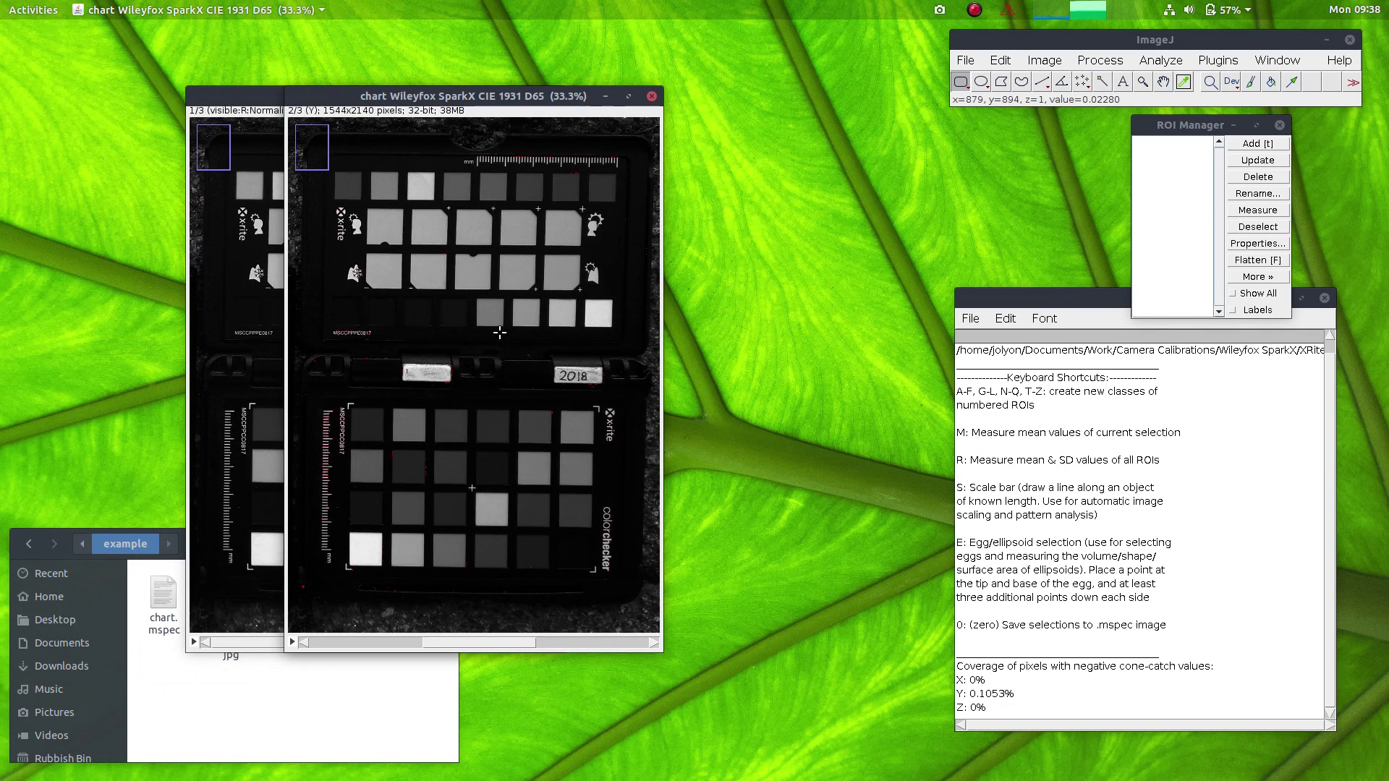
pyautogui.scroll(-1, 462, 367)
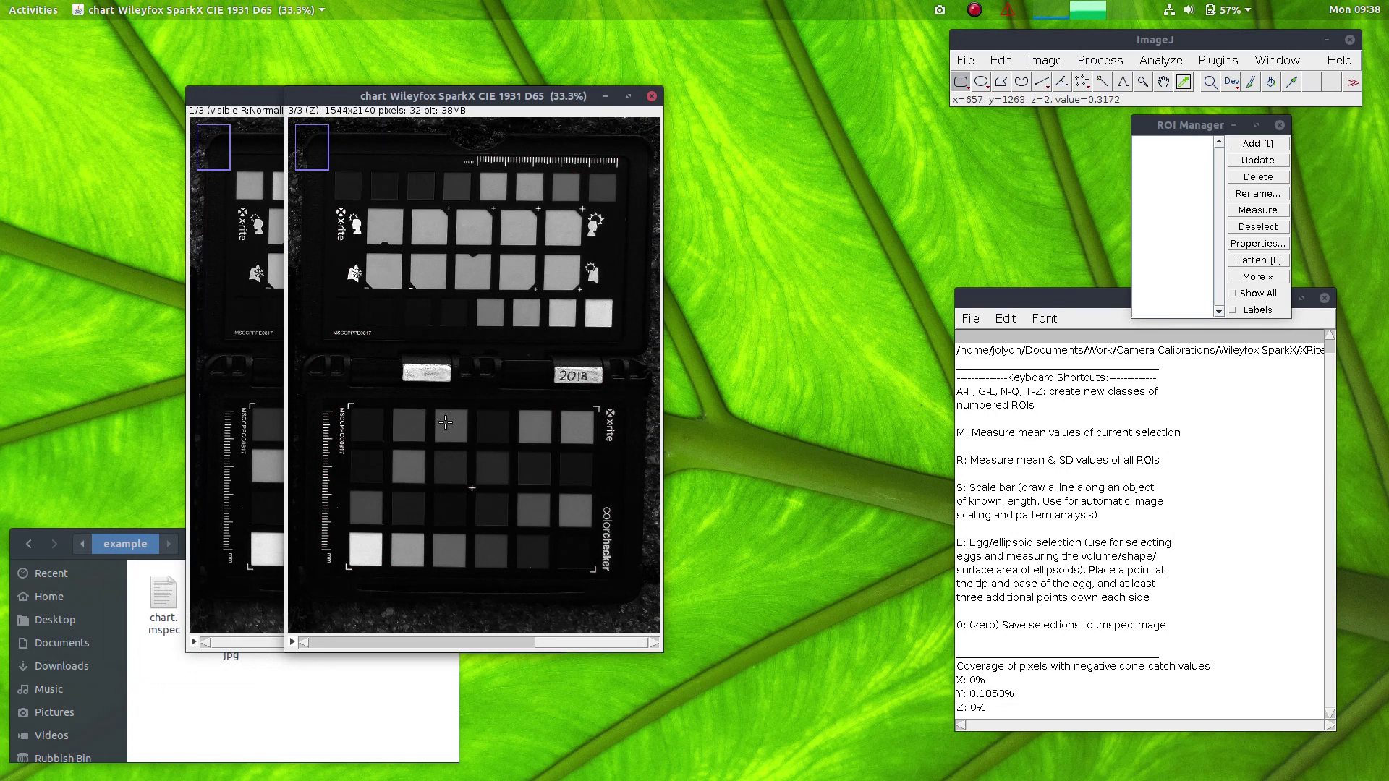
pyautogui.scroll(1, 440, 424)
pyautogui.scroll(1, 440, 423)
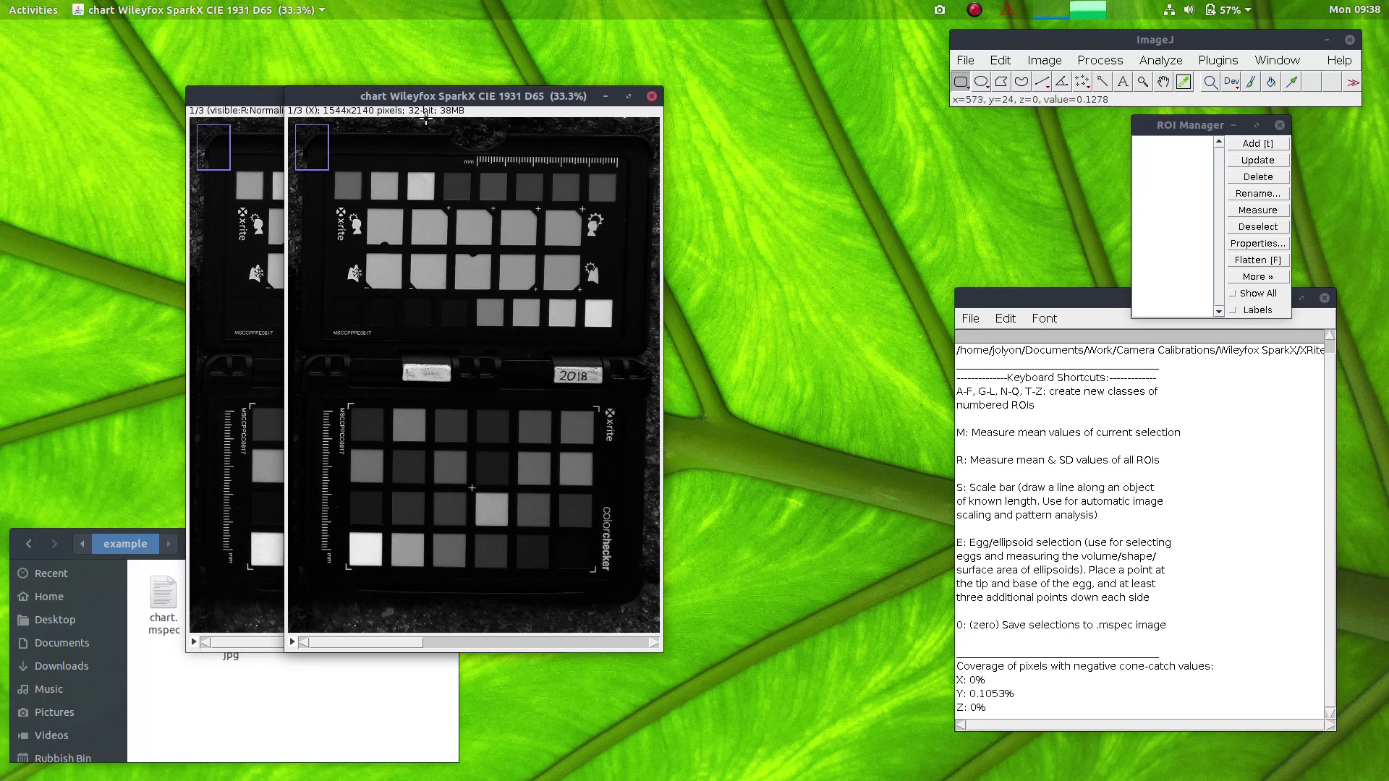
pyautogui.moveTo(413, 98)
pyautogui.mouseDown()
pyautogui.moveTo(448, 96)
pyautogui.moveTo(408, 98)
pyautogui.mouseUp()
pyautogui.scroll(-1, 363, 118)
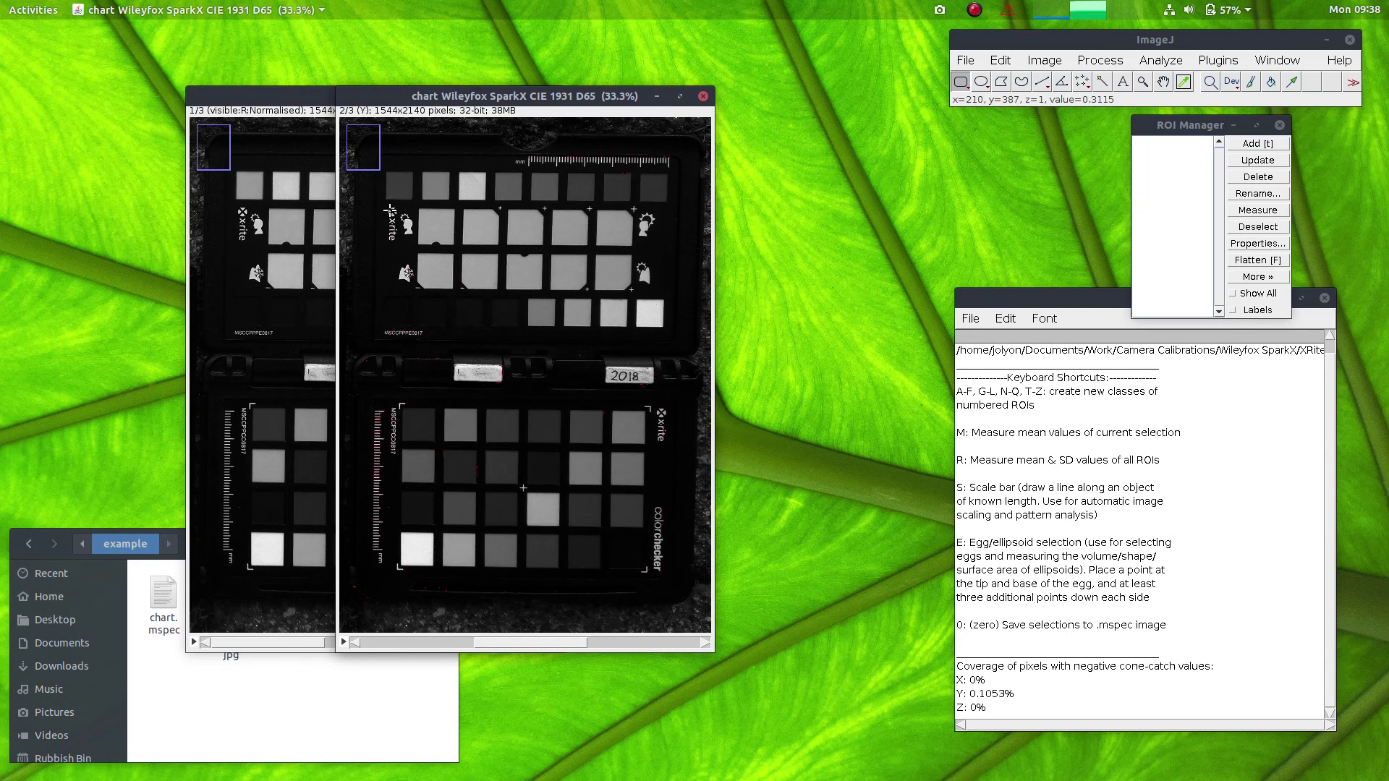
pyautogui.scroll(-1, 366, 118)
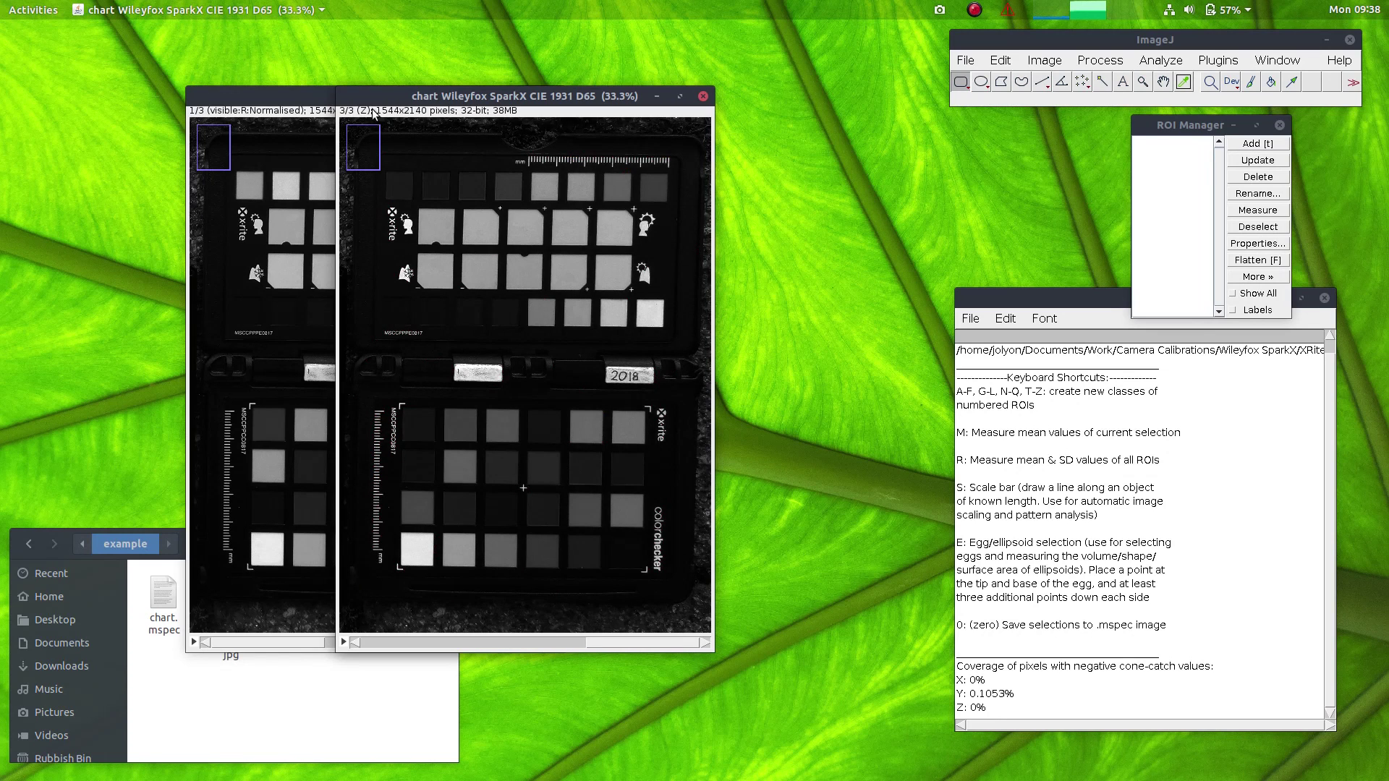
pyautogui.moveTo(422, 98); pyautogui.dragTo(443, 98)
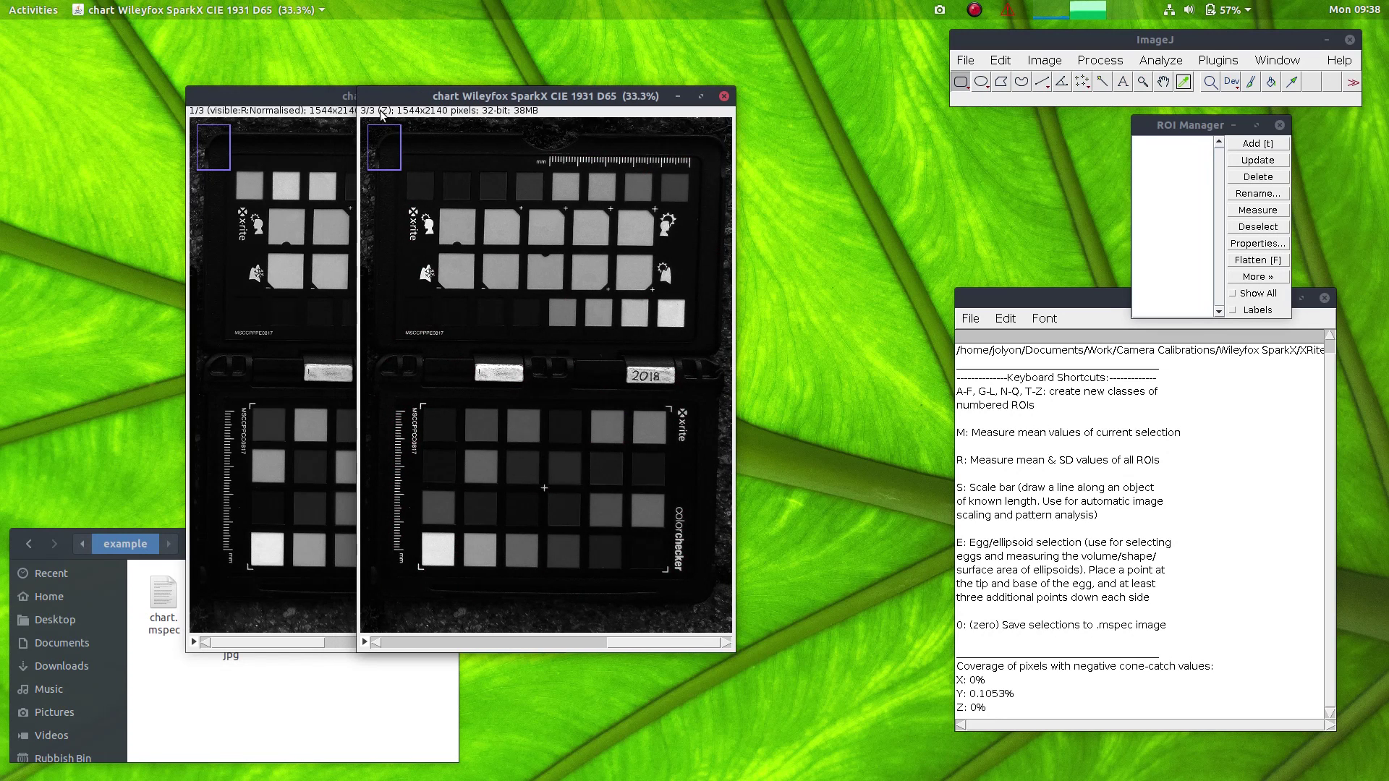
pyautogui.scroll(2, 447, 176)
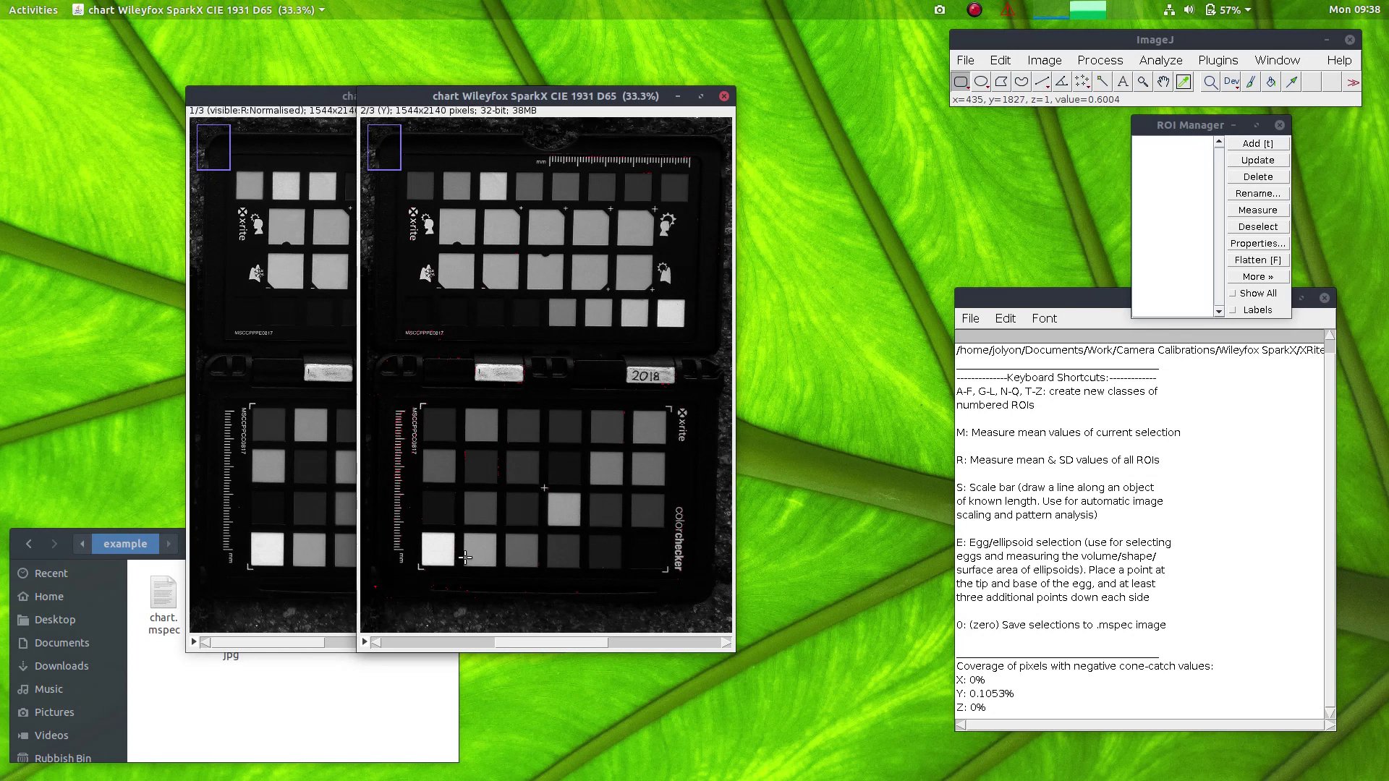
pyautogui.press('+')
pyautogui.press('+')
pyautogui.press('+')
pyautogui.press('+')
pyautogui.press('+')
pyautogui.press('+')
pyautogui.press('+')
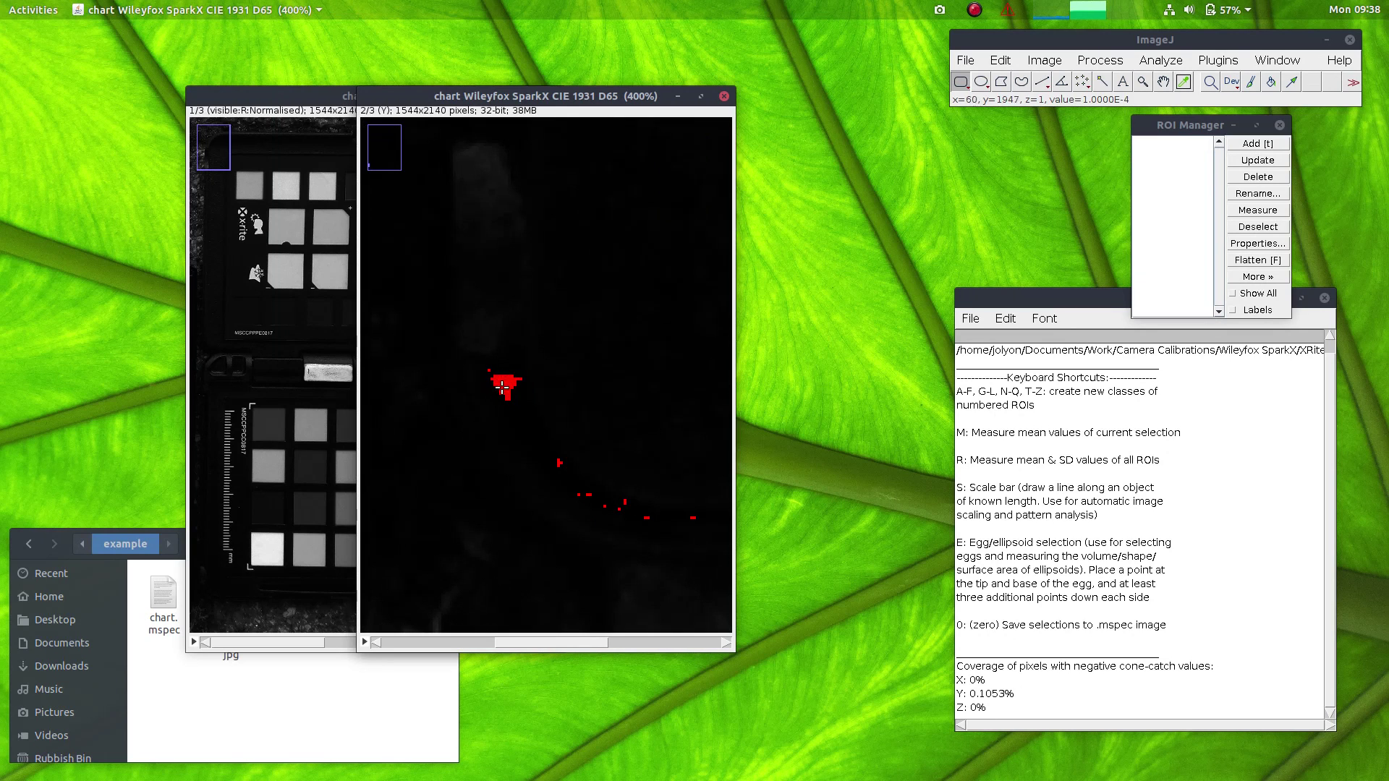
pyautogui.press('.')
pyautogui.press(',')
pyautogui.press(',')
pyautogui.press('.')
pyautogui.press('.')
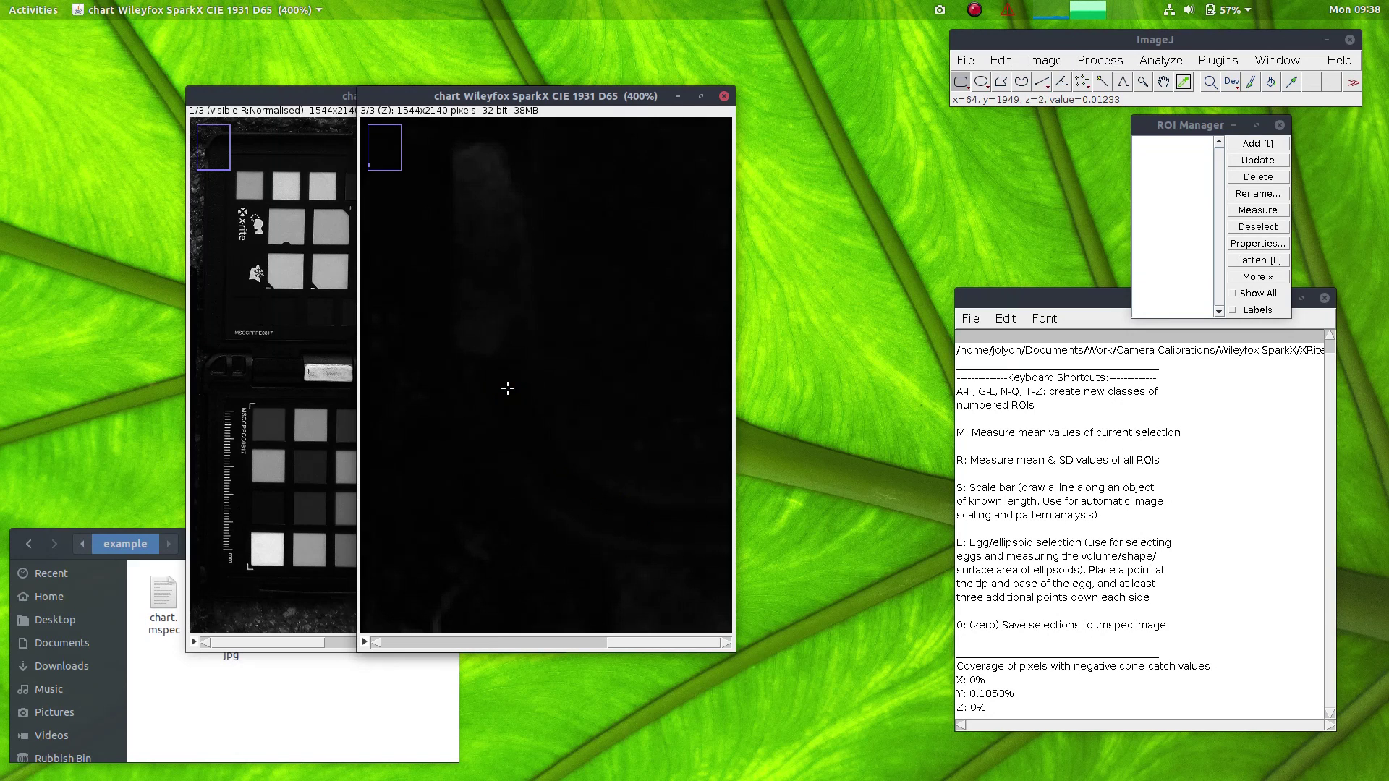
pyautogui.press('-')
pyautogui.press('-')
pyautogui.press('-')
pyautogui.press('-')
pyautogui.press('-')
pyautogui.press('-')
pyautogui.press('-')
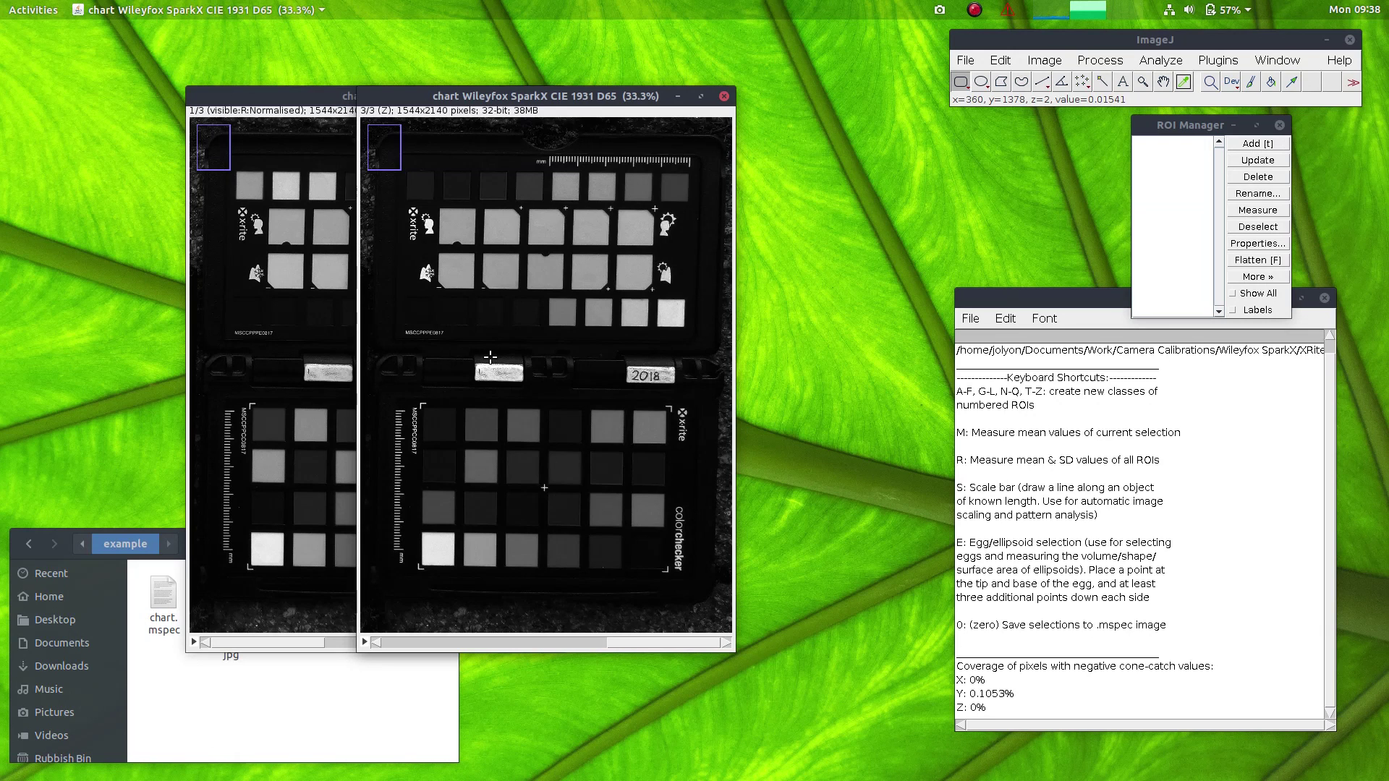
pyautogui.press(',')
pyautogui.press(',')
pyautogui.press(',')
pyautogui.press('.')
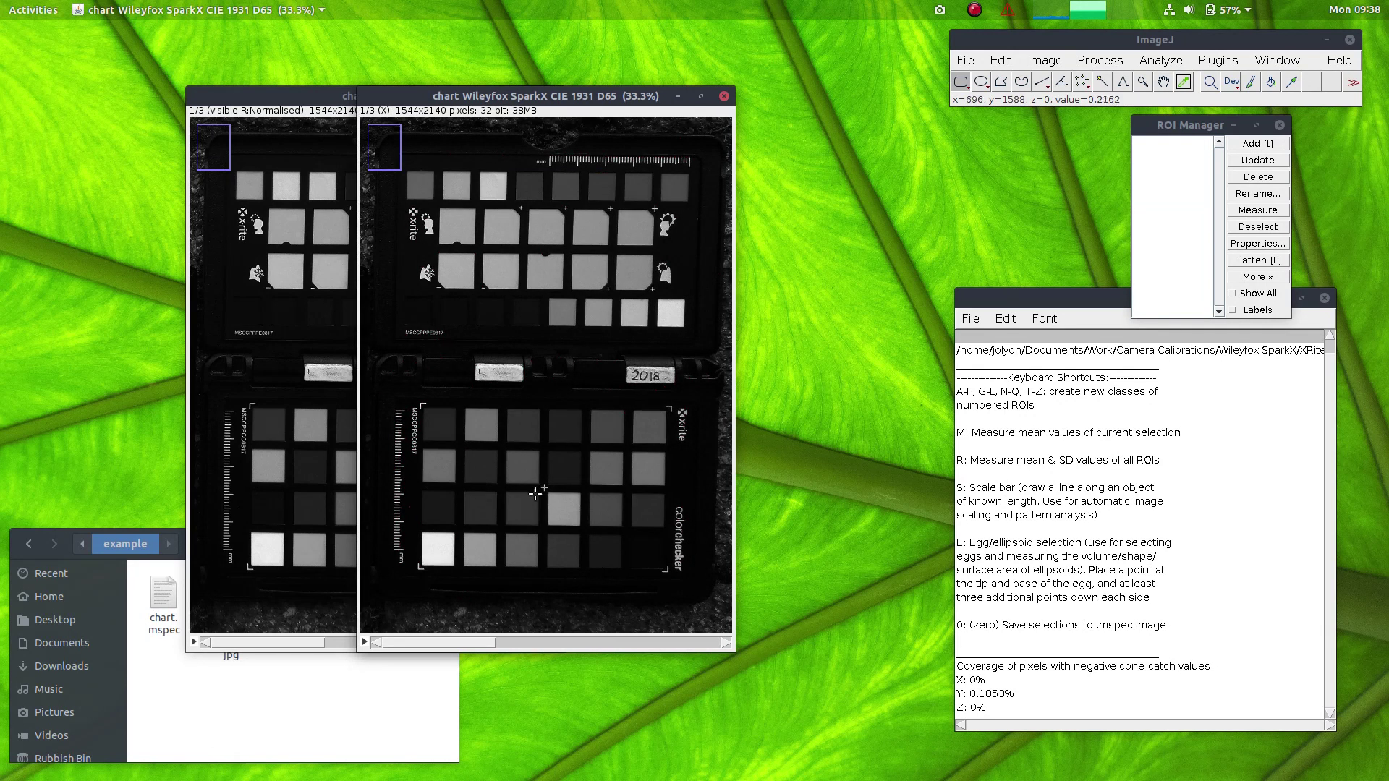